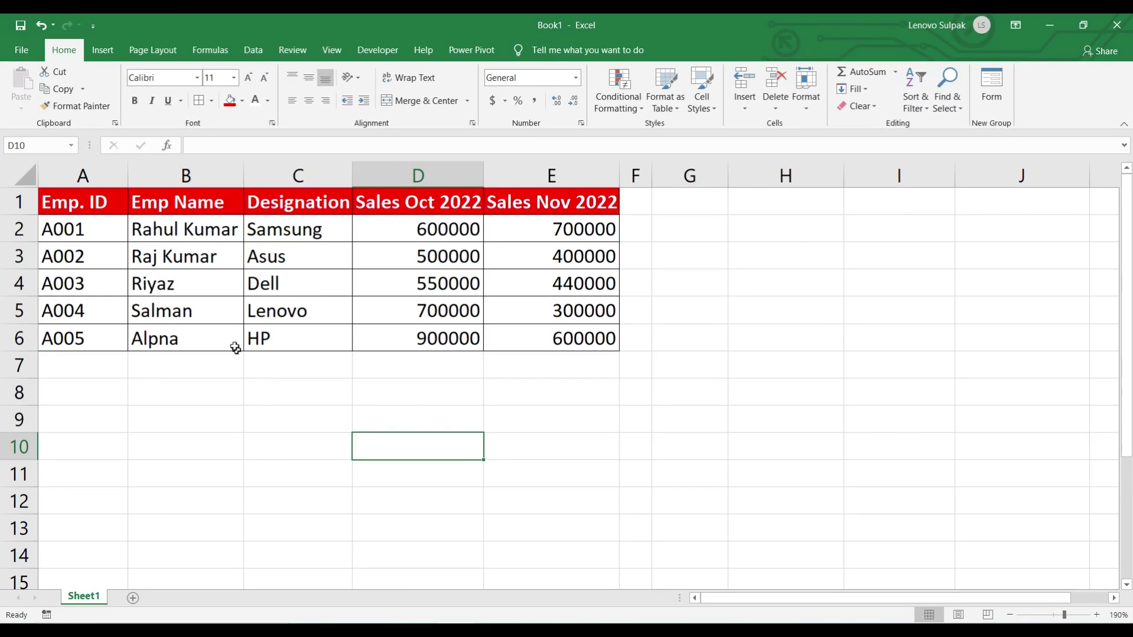
Step: Copy the header row A1:E1 and paste it starting at H1
{"action": "left_click", "coordinate": [96, 202]}
{"action": "left_click_drag", "start_coordinate": [137, 227], "coordinate": [554, 340]}
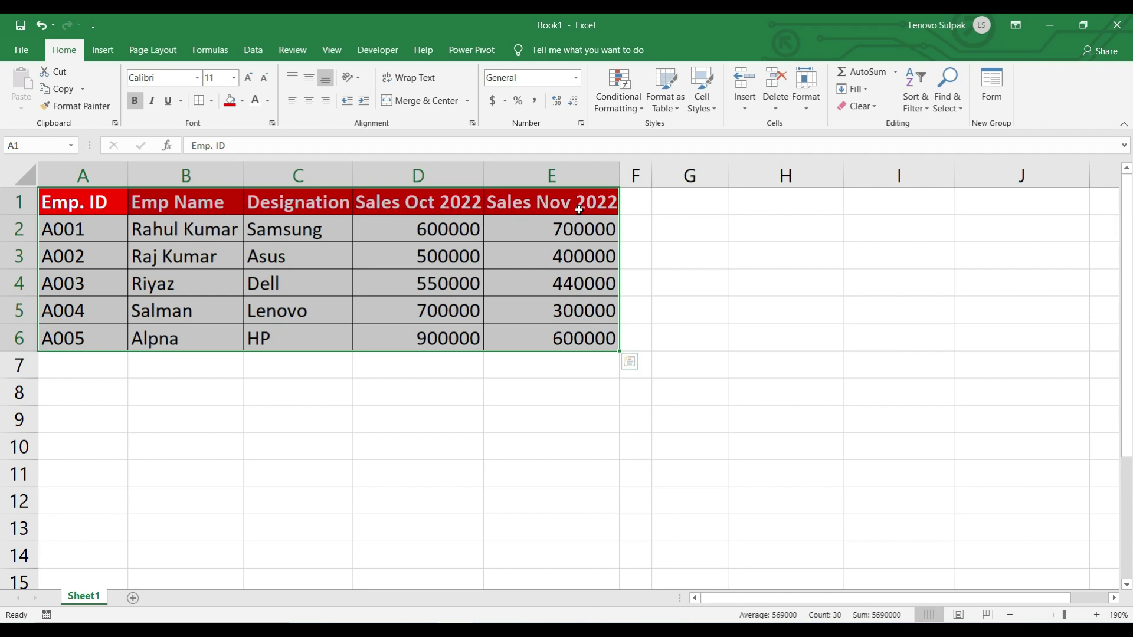
{"action": "left_click", "coordinate": [182, 274]}
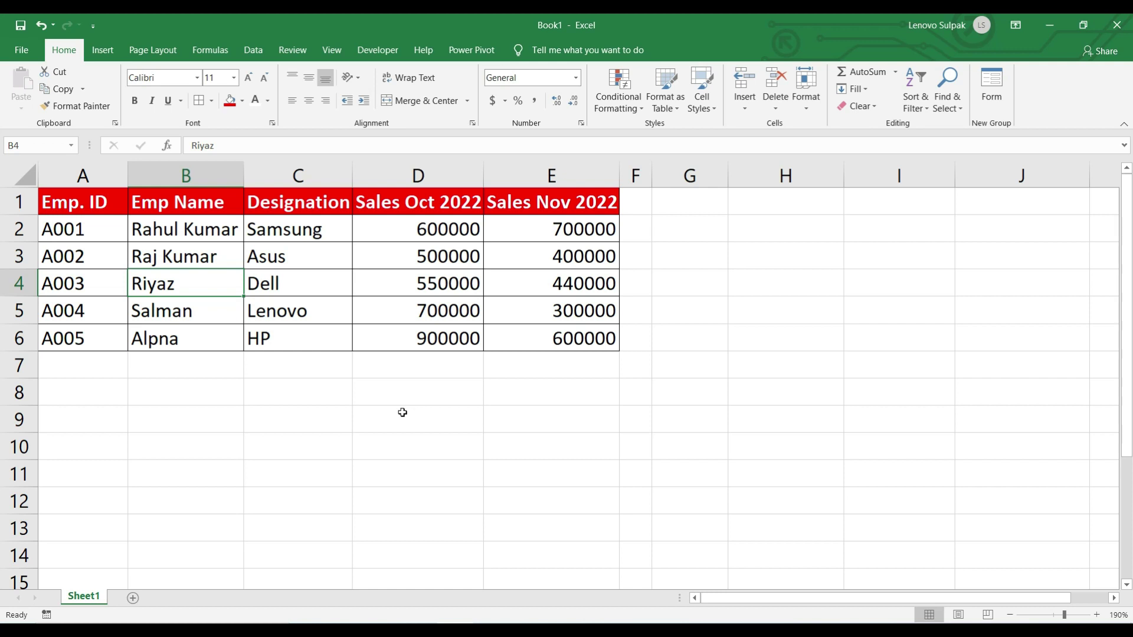
{"action": "left_click_drag", "start_coordinate": [76, 203], "coordinate": [541, 196]}
{"action": "right_click", "coordinate": [565, 199]}
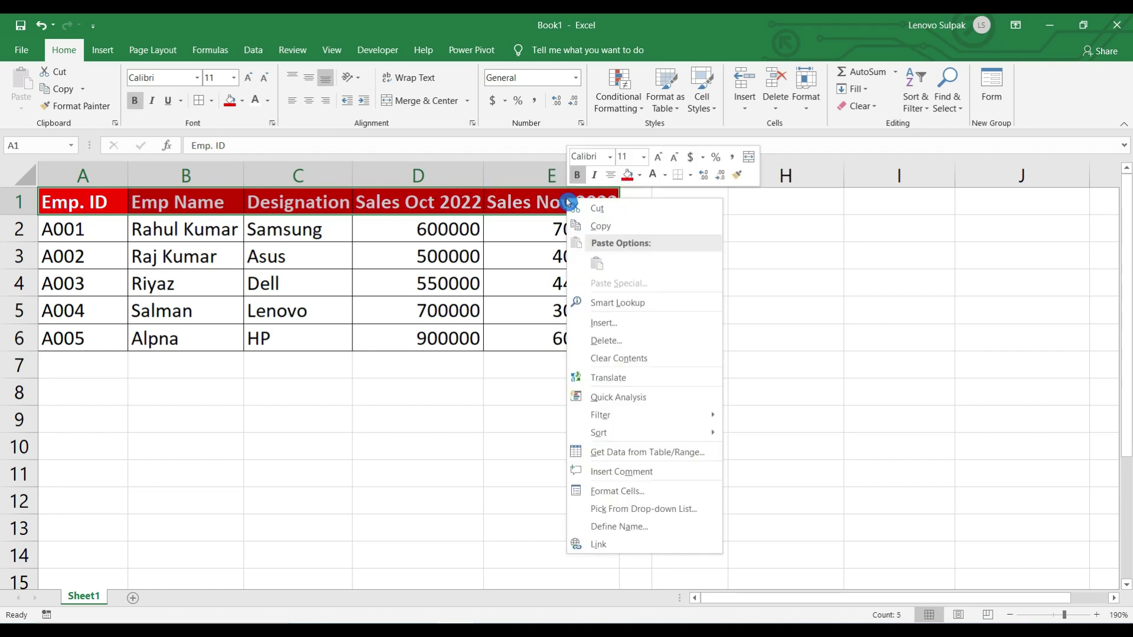
{"action": "left_click", "coordinate": [625, 239]}
{"action": "left_click", "coordinate": [775, 198]}
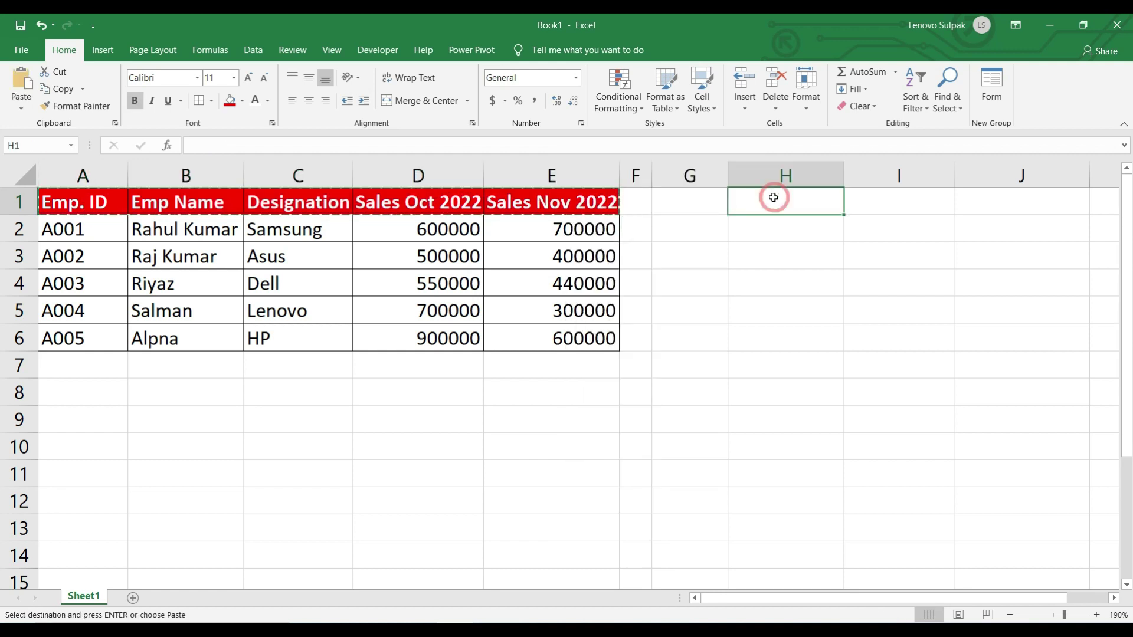
{"action": "key", "text": "ctrl+v"}
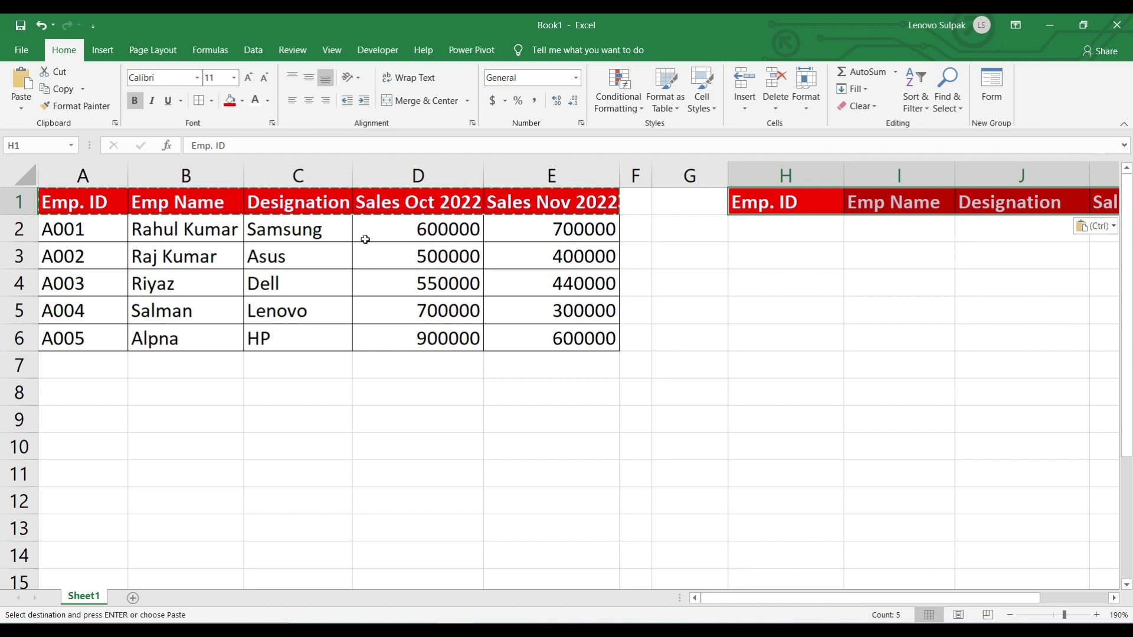
{"action": "key", "text": "Escape"}
Step: Auto-fit columns K and L to show Sales Oct 2022 and Sales Nov 2022 in full
{"action": "left_click_drag", "start_coordinate": [845, 604], "coordinate": [888, 604]}
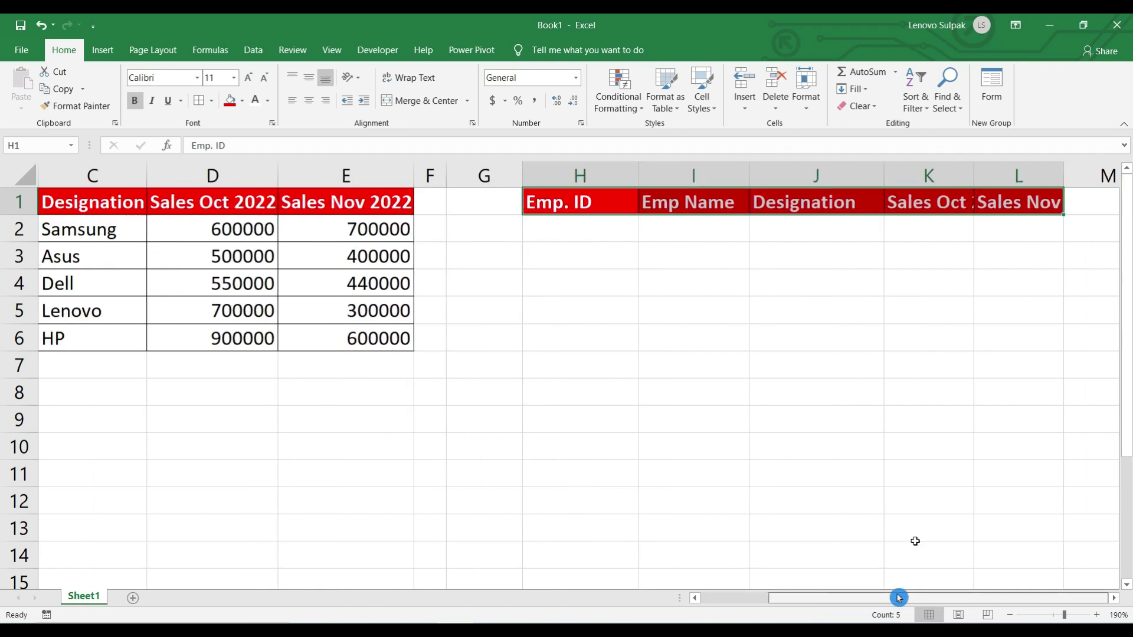
{"action": "left_click", "coordinate": [743, 303]}
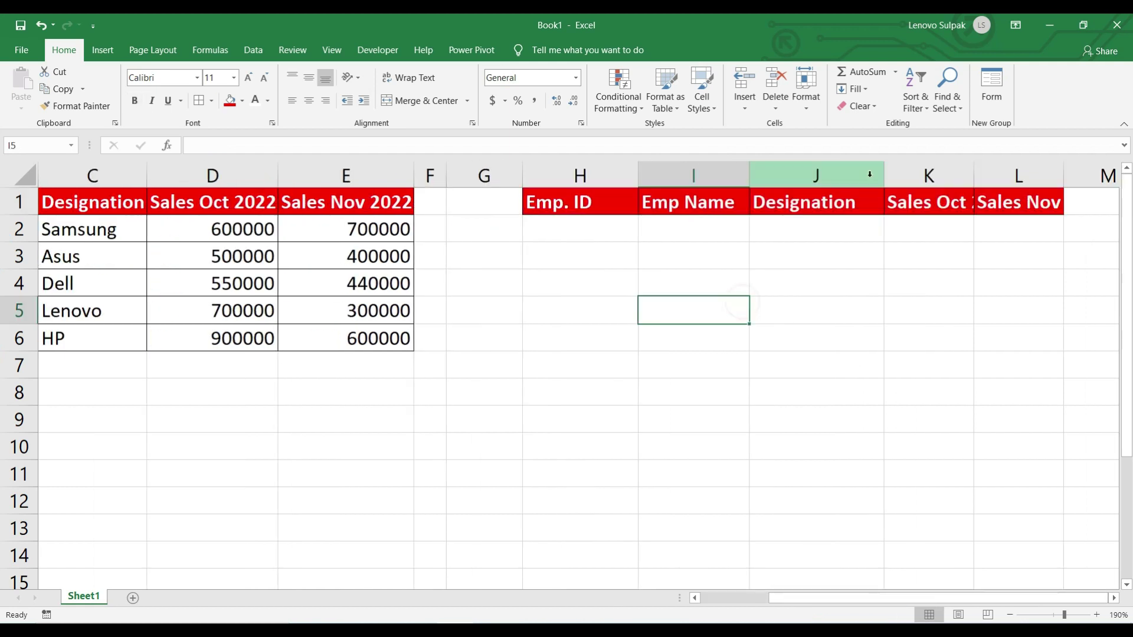
{"action": "double_click", "coordinate": [973, 171]}
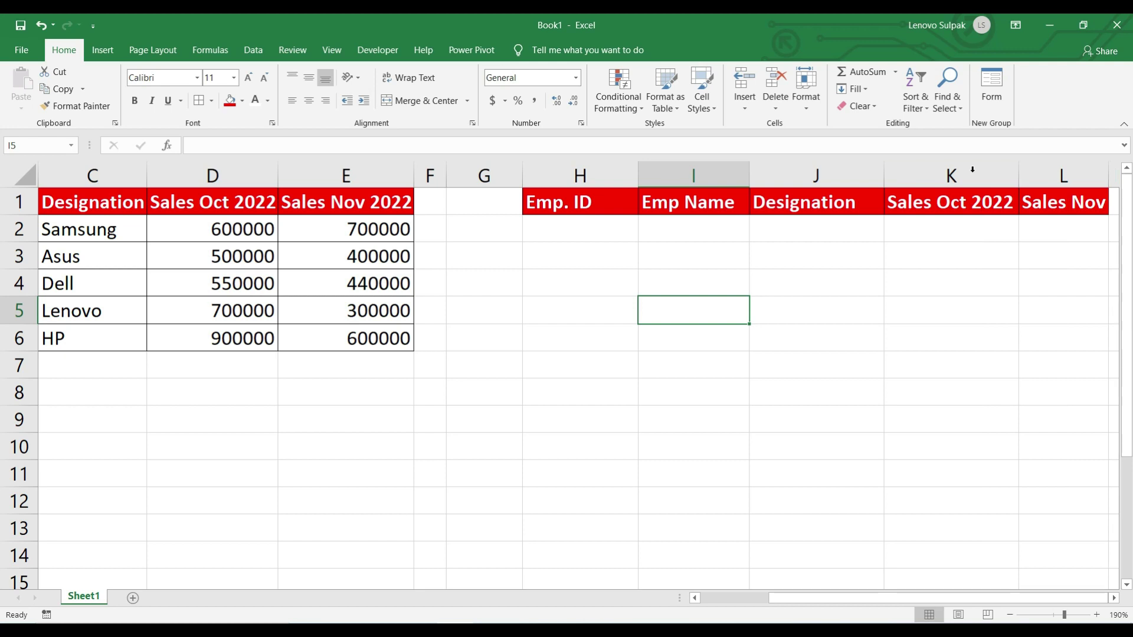
{"action": "double_click", "coordinate": [1107, 175]}
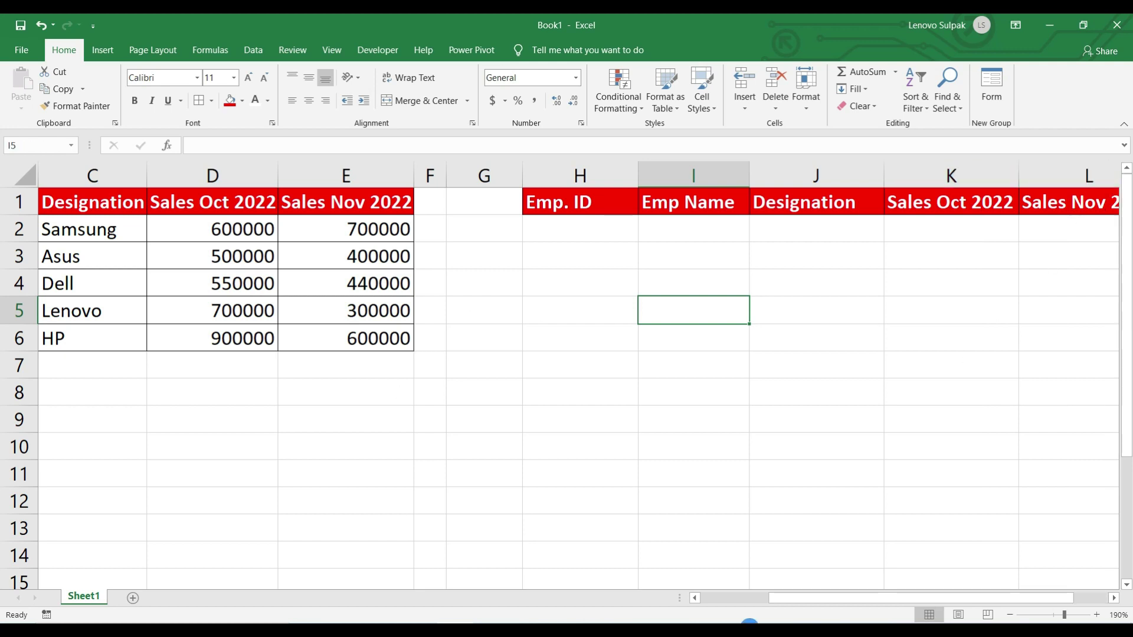
{"action": "mouse_move", "coordinate": [800, 597]}
{"action": "left_mouse_down"}
{"action": "mouse_move", "coordinate": [793, 610]}
{"action": "mouse_move", "coordinate": [767, 602]}
{"action": "left_mouse_up"}
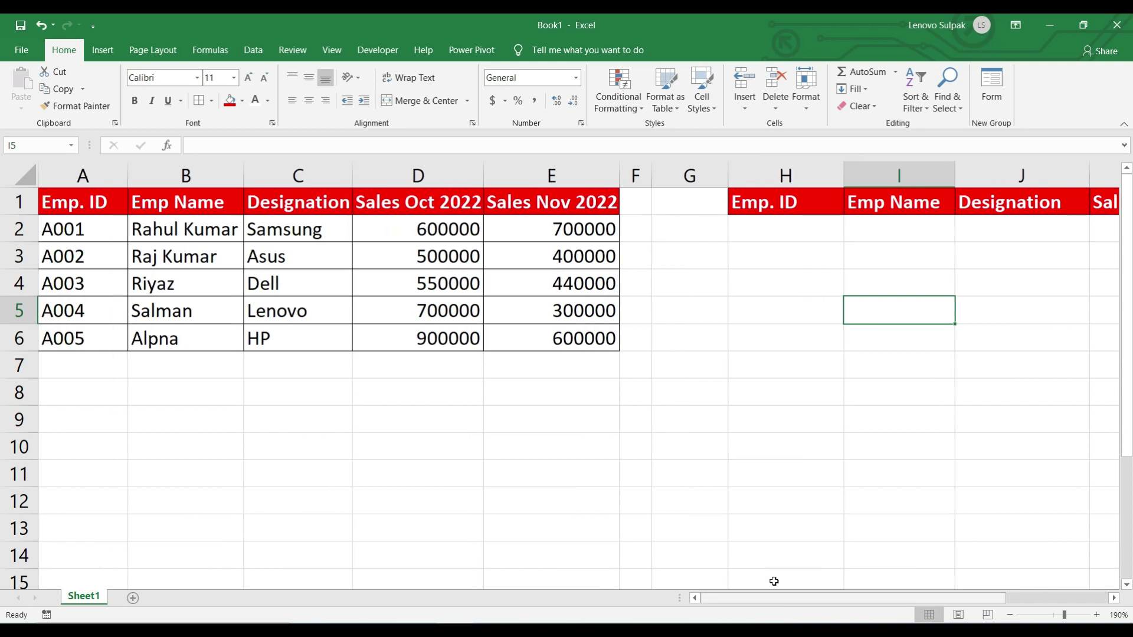
Step: Type the lookup ID A002 into H2 under the Emp. ID header
{"action": "left_click", "coordinate": [769, 229]}
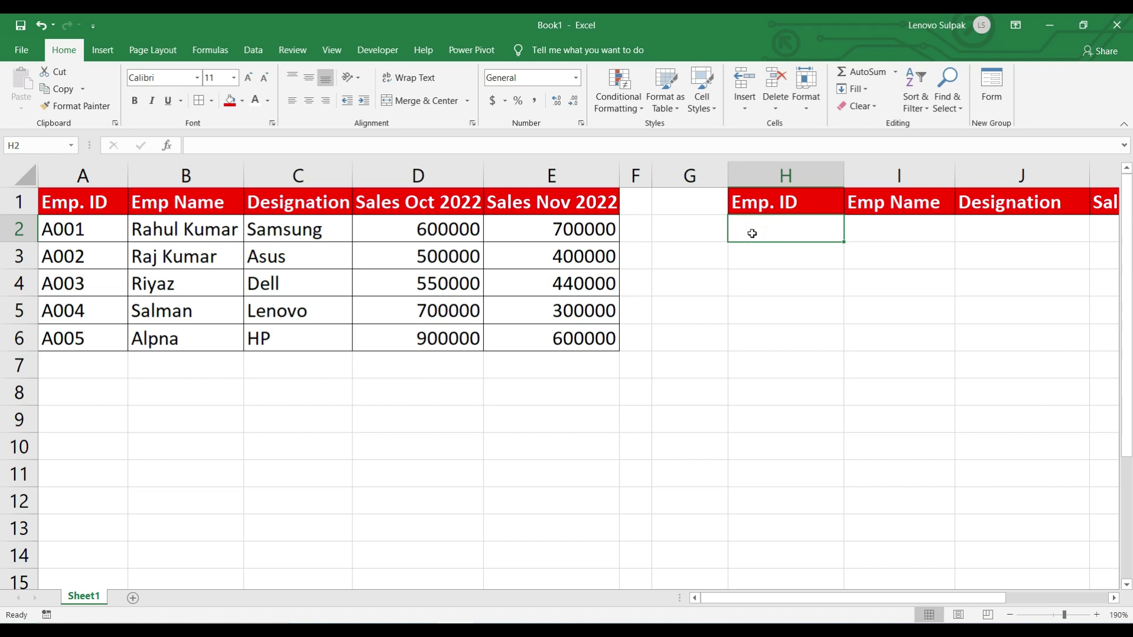
{"action": "type", "text": "A"}
{"action": "type", "text": "002"}
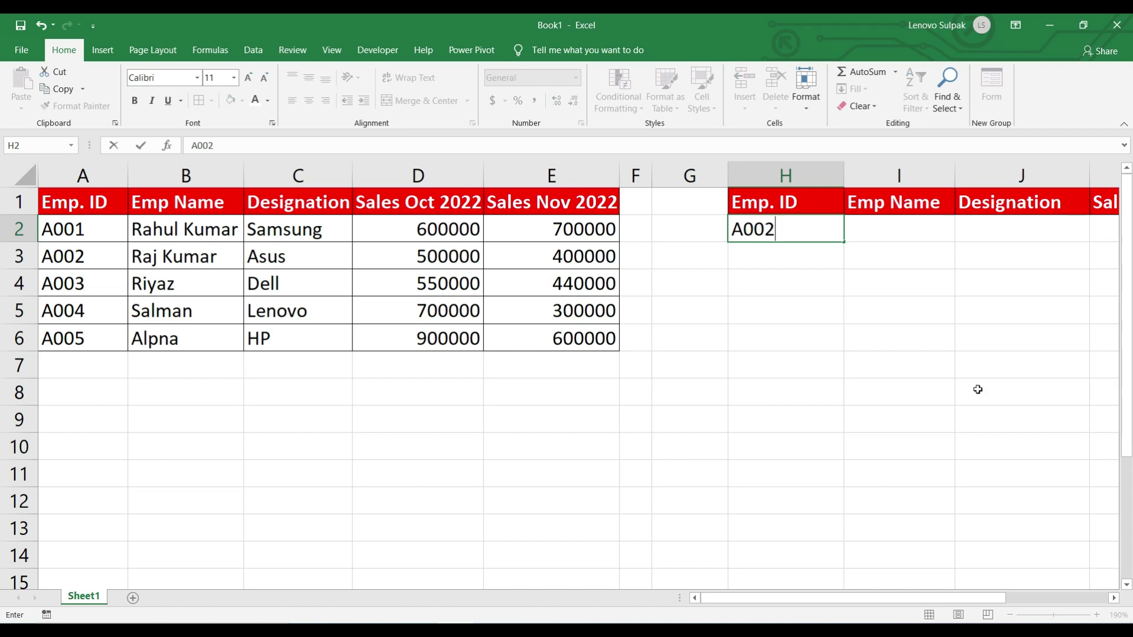
{"action": "left_click", "coordinate": [879, 230]}
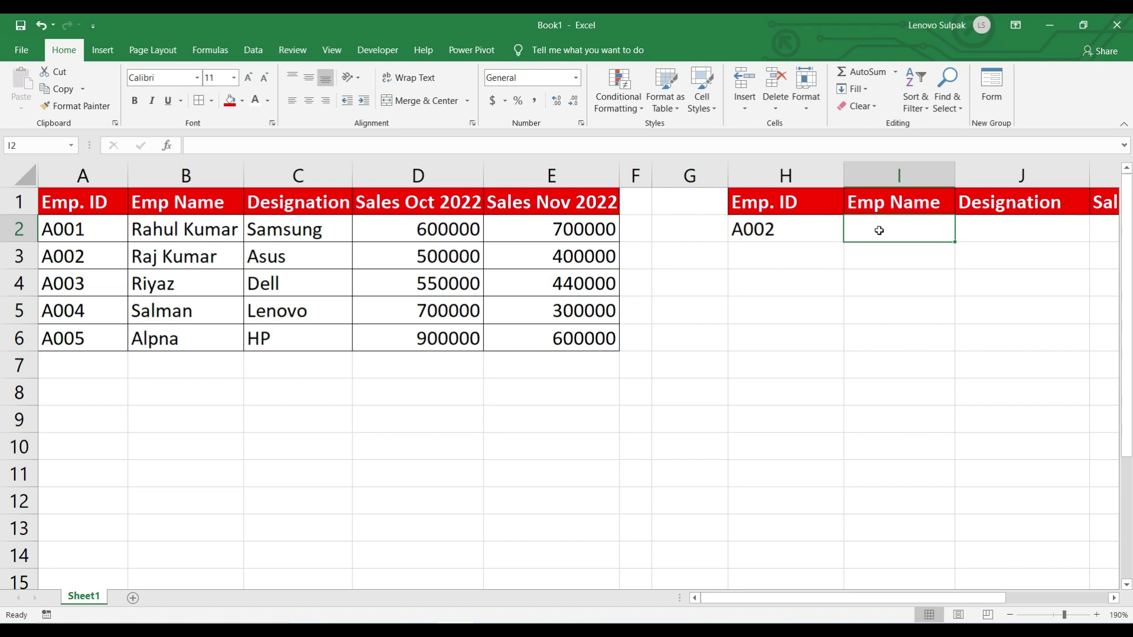
{"action": "type", "text": "=DGET("}
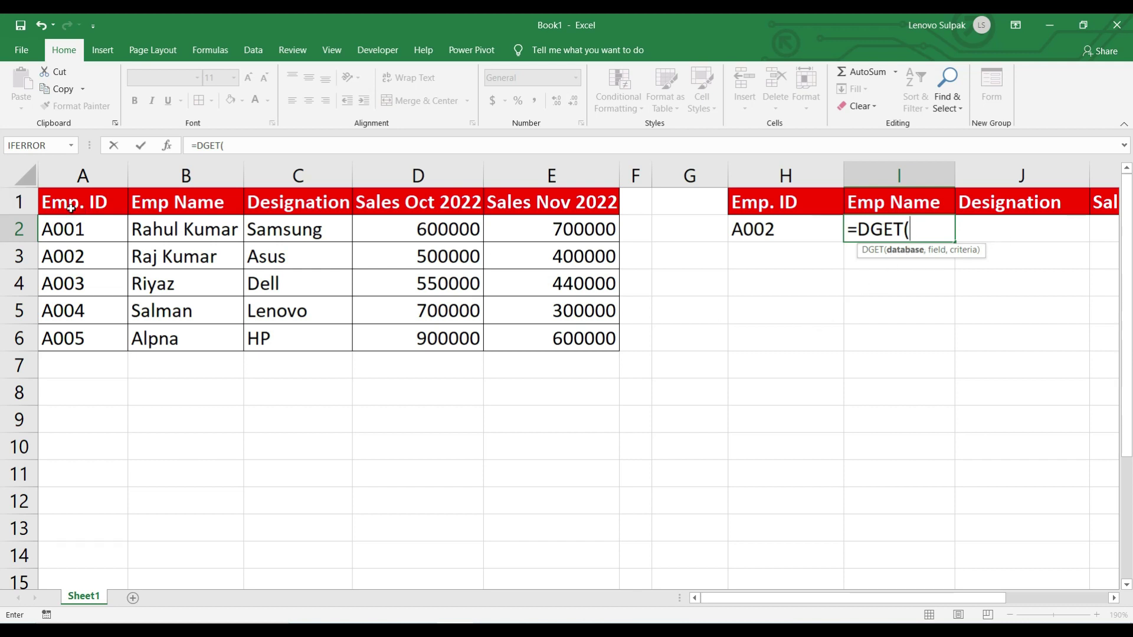
{"action": "left_click_drag", "start_coordinate": [70, 205], "coordinate": [562, 337]}
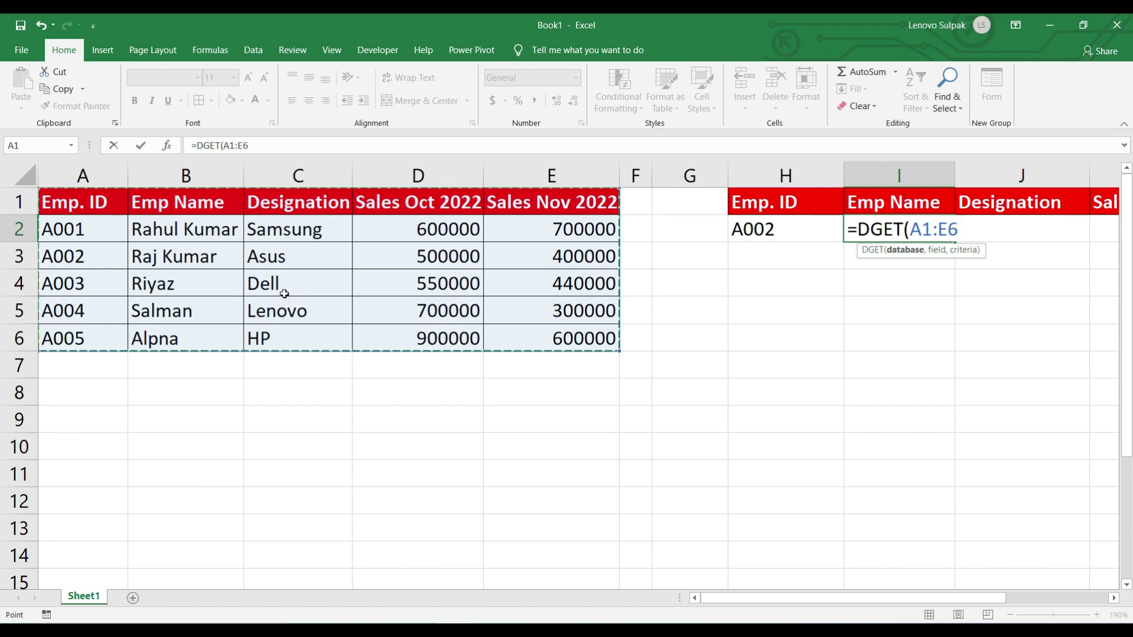
{"action": "key", "text": "F4"}
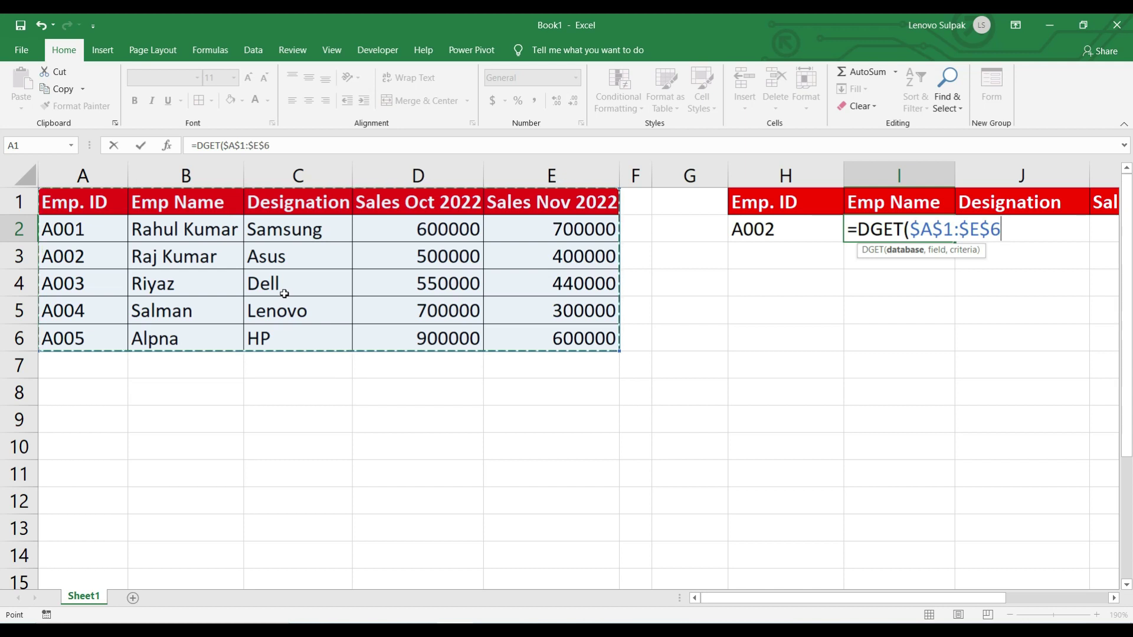
{"action": "type", "text": ","}
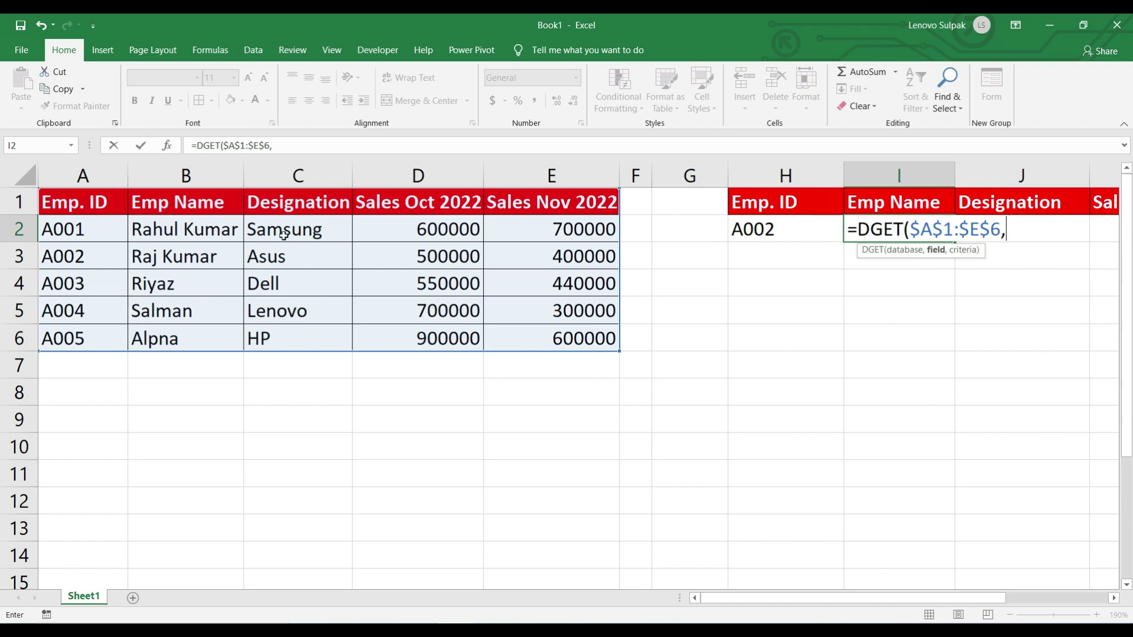
{"action": "left_click", "coordinate": [169, 203]}
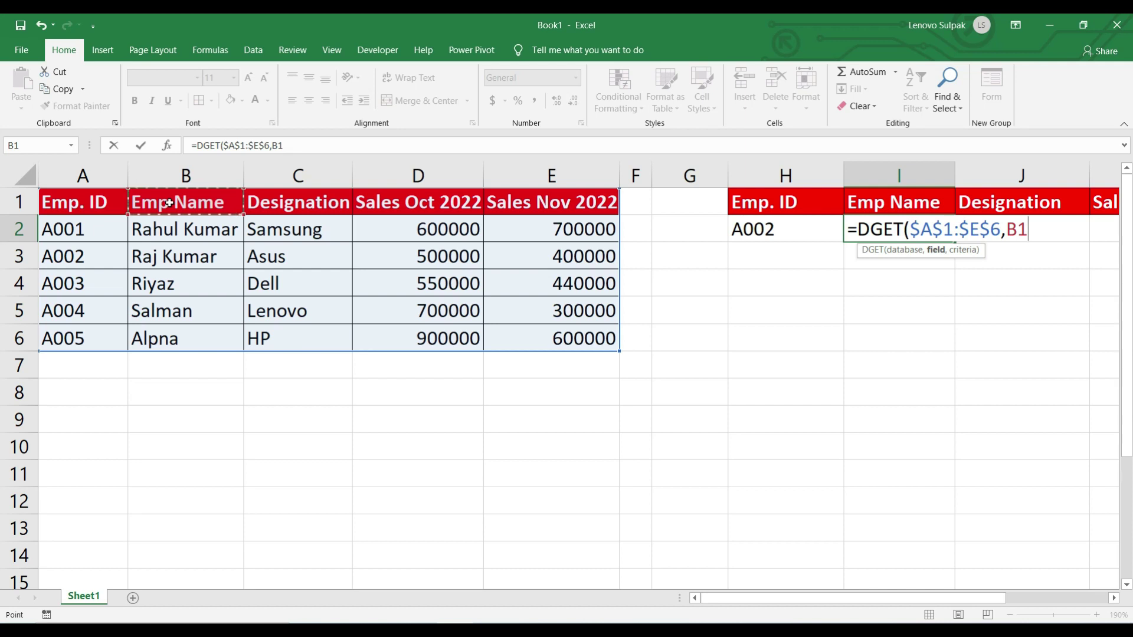
{"action": "type", "text": ","}
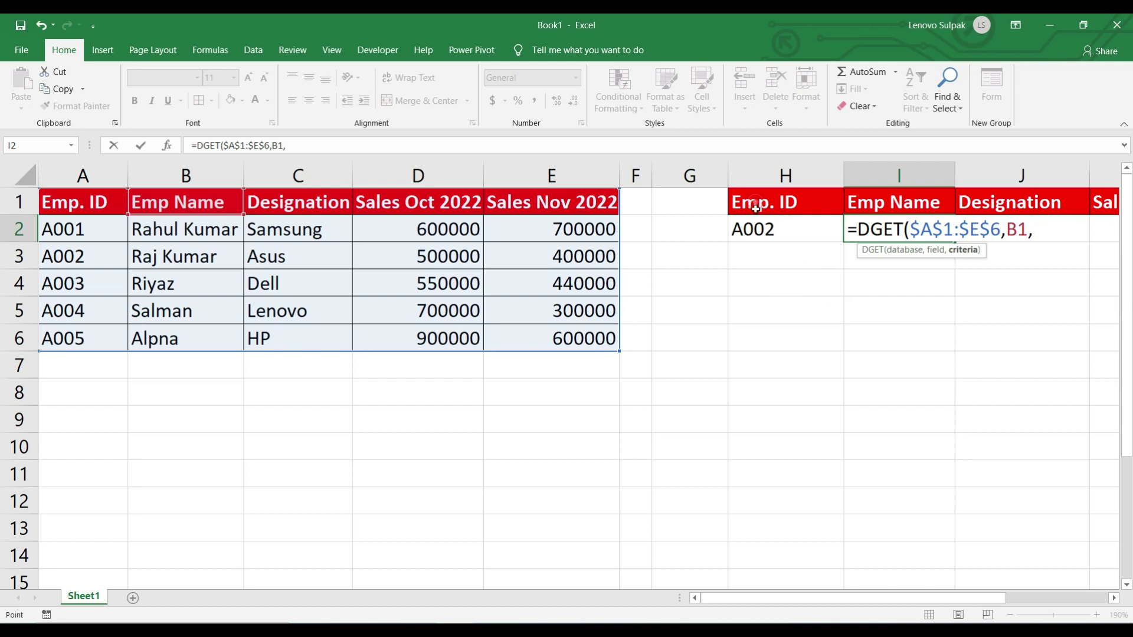
{"action": "left_click_drag", "start_coordinate": [756, 205], "coordinate": [759, 230]}
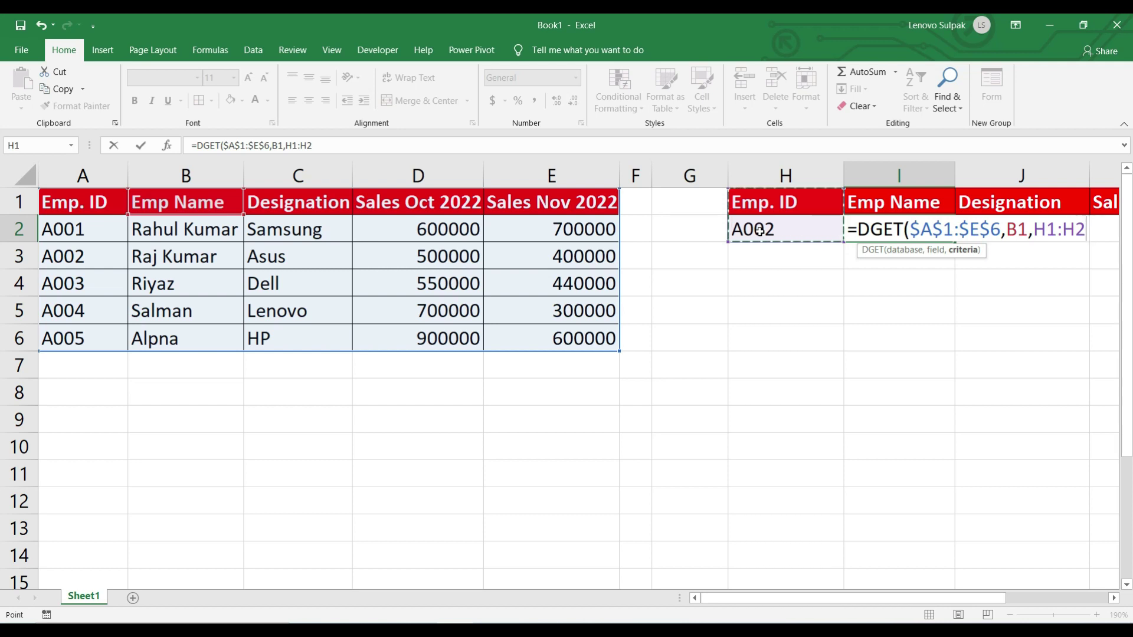
{"action": "key", "text": "F4"}
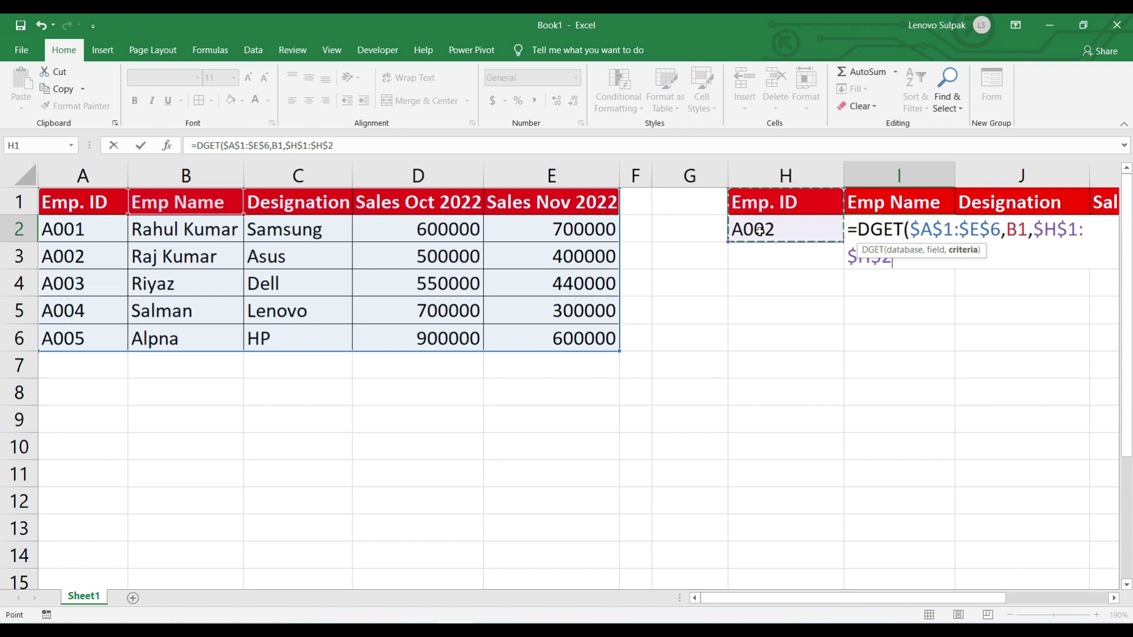
{"action": "type", "text": ")"}
{"action": "key", "text": "Return"}
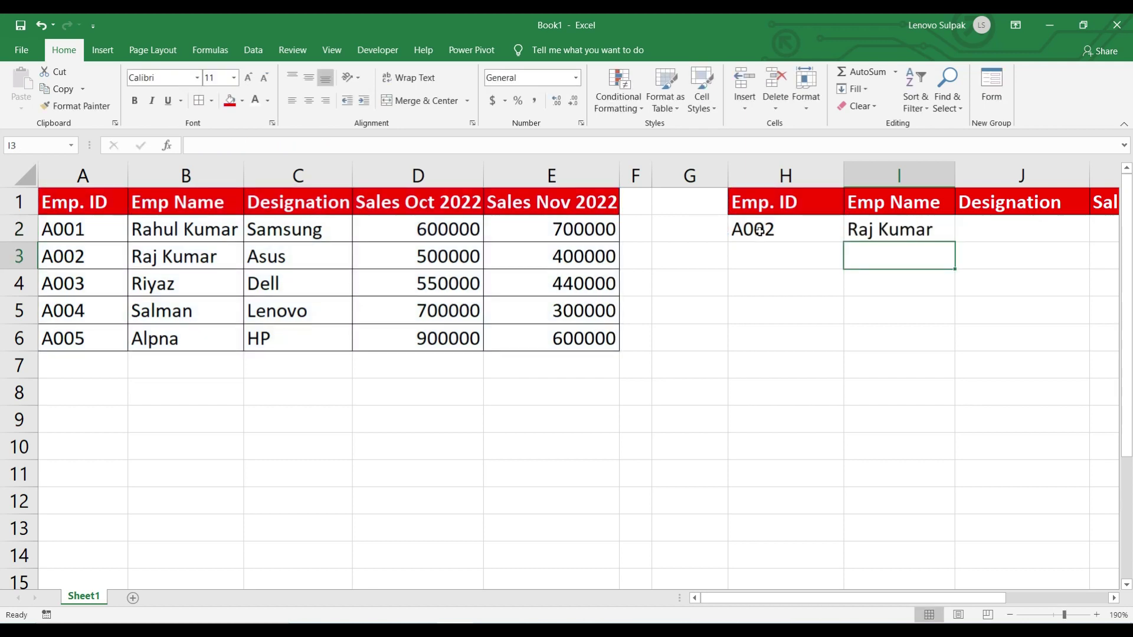
Step: Fill the I2 DGET formula across J2:L2, returning Asus and 500000
{"action": "left_click_drag", "start_coordinate": [873, 598], "coordinate": [1050, 598]}
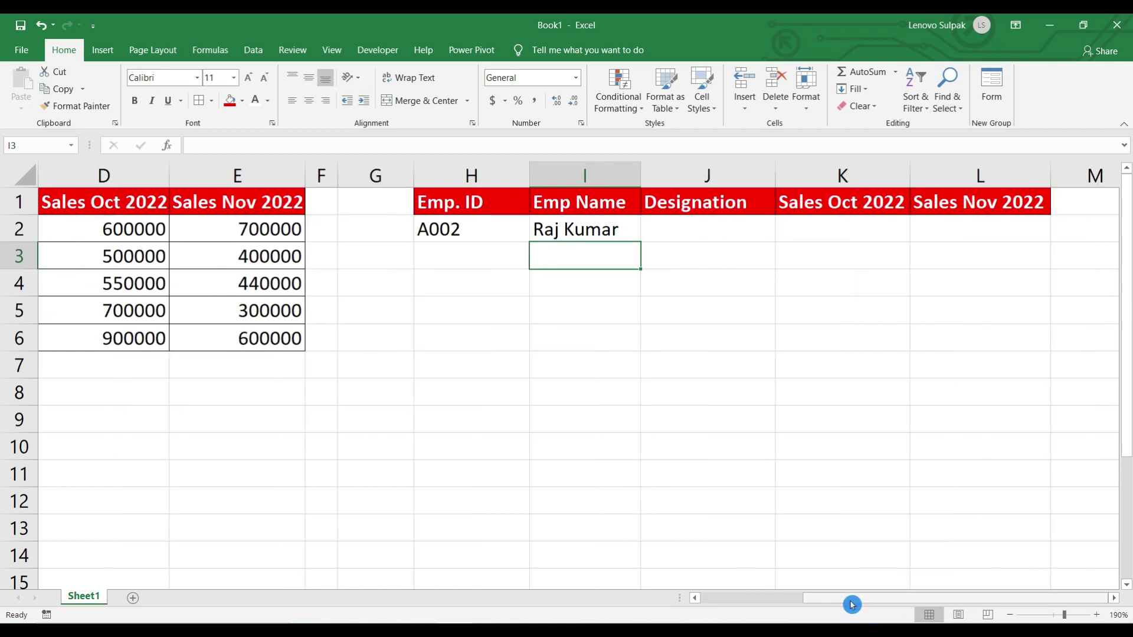
{"action": "left_click_drag", "start_coordinate": [852, 602], "coordinate": [783, 594]}
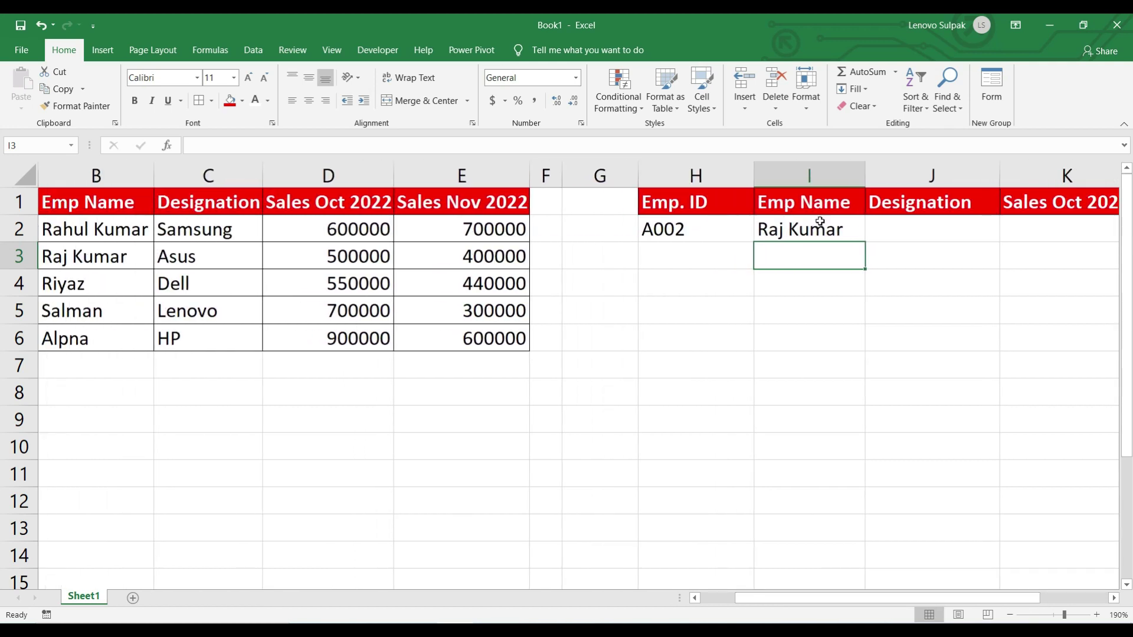
{"action": "left_click_drag", "start_coordinate": [942, 603], "coordinate": [1007, 596]}
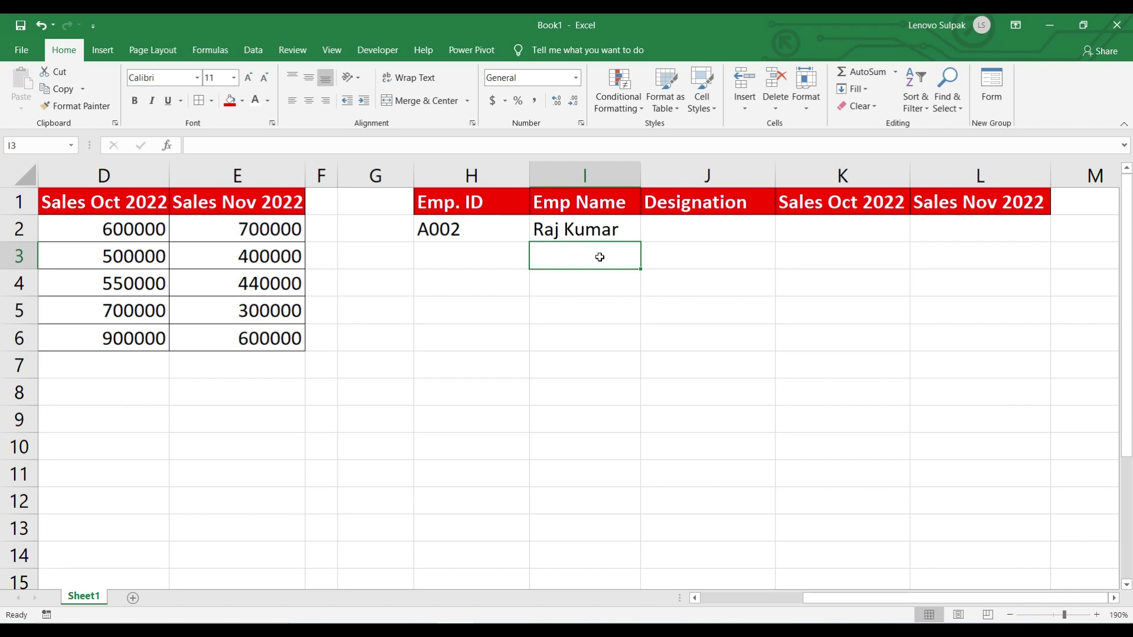
{"action": "left_click", "coordinate": [557, 227]}
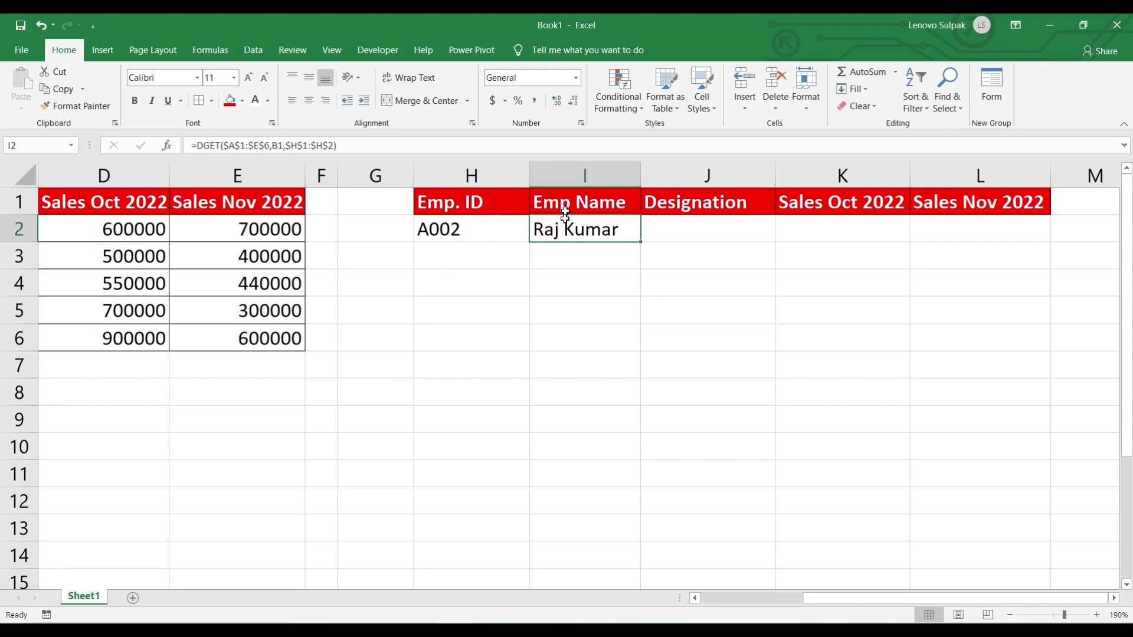
{"action": "left_click_drag", "start_coordinate": [641, 243], "coordinate": [1012, 233]}
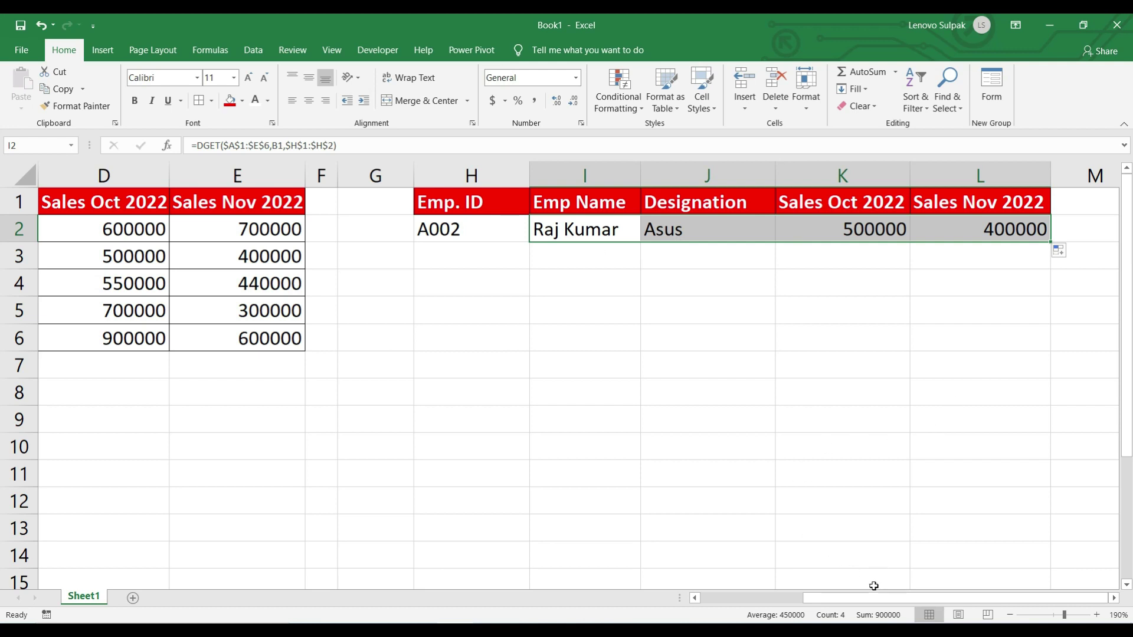
{"action": "left_click_drag", "start_coordinate": [896, 598], "coordinate": [830, 601]}
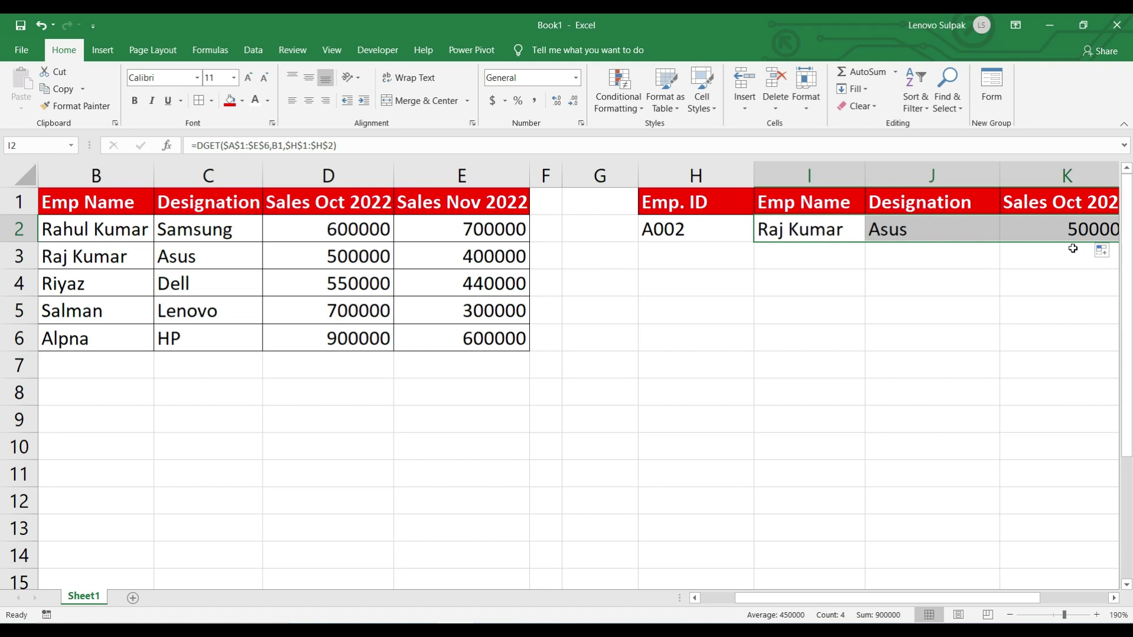
Step: Edit the Emp. ID in H2 from A002 to A003
{"action": "left_click", "coordinate": [700, 229]}
{"action": "double_click", "coordinate": [700, 229]}
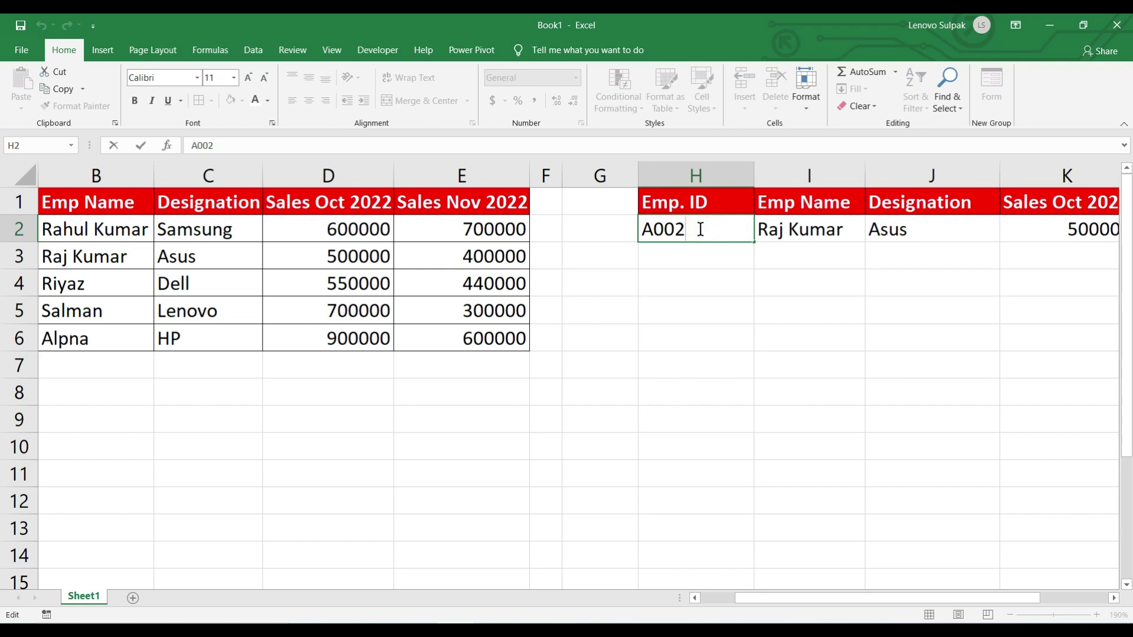
{"action": "left_click_drag", "start_coordinate": [684, 230], "coordinate": [678, 229]}
{"action": "type", "text": "3"}
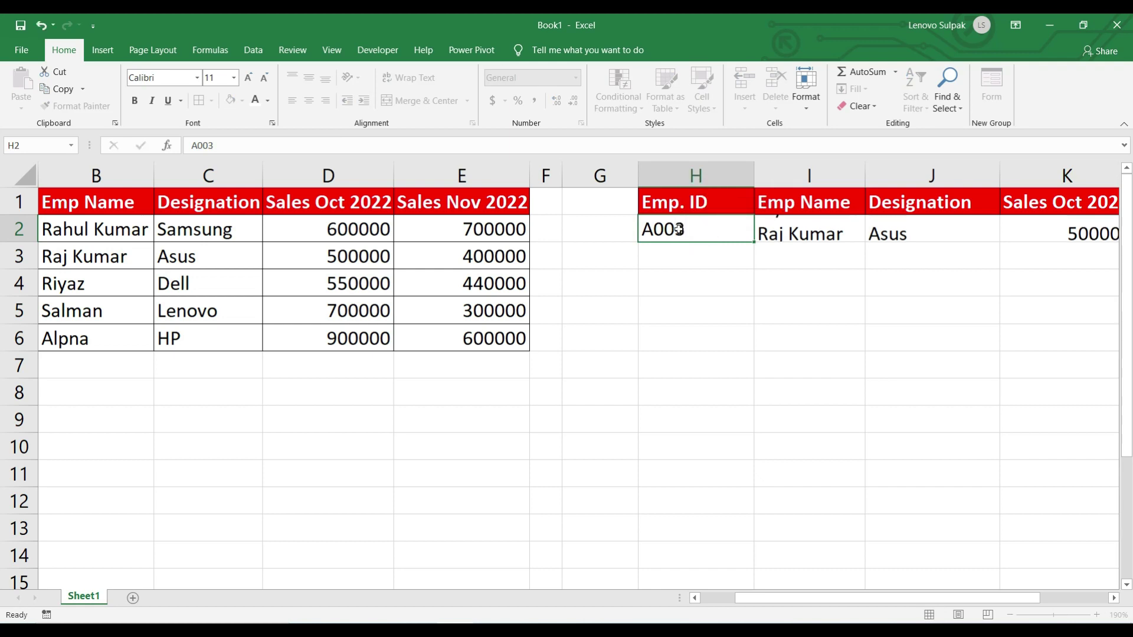
{"action": "key", "text": "Return"}
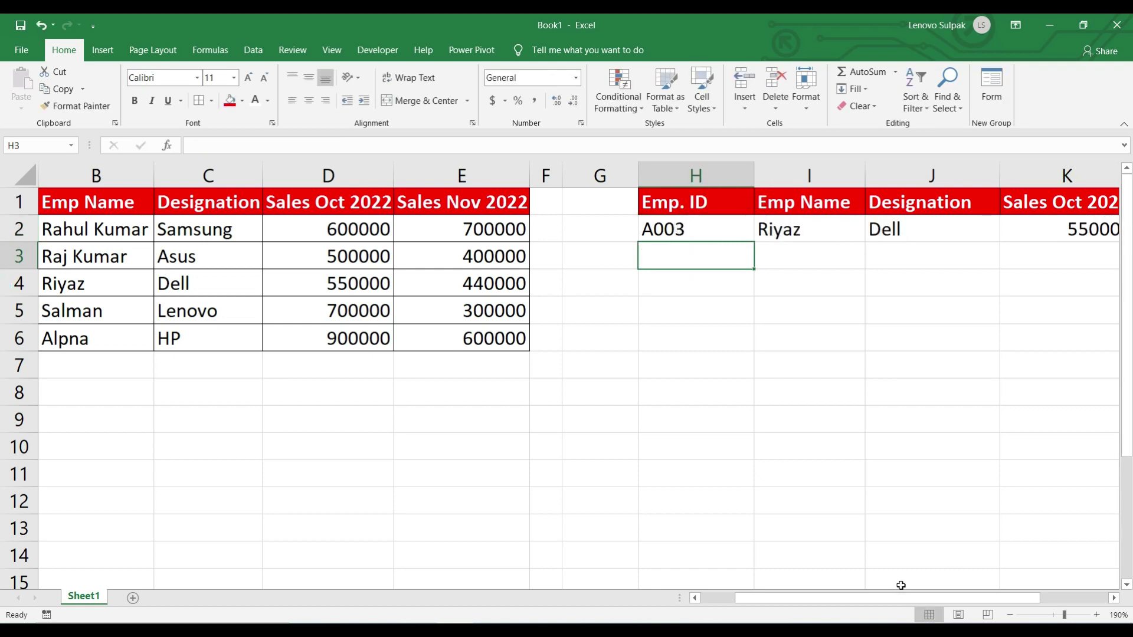
{"action": "mouse_move", "coordinate": [897, 598]}
{"action": "left_mouse_down"}
{"action": "mouse_move", "coordinate": [987, 604]}
{"action": "mouse_move", "coordinate": [746, 611]}
{"action": "left_mouse_up"}
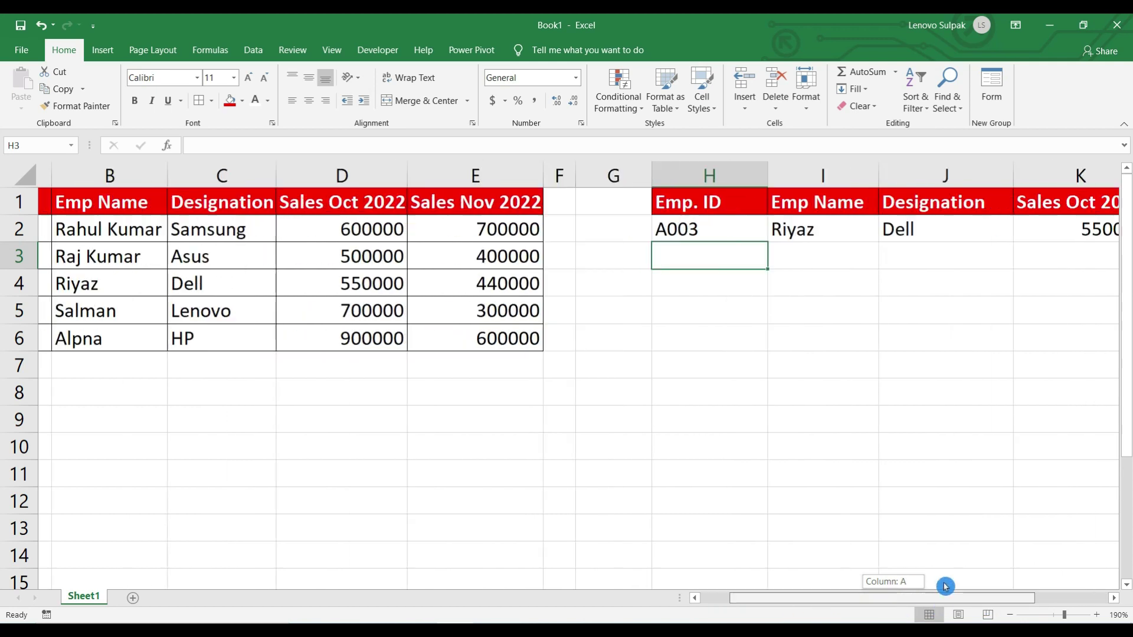
{"action": "left_click_drag", "start_coordinate": [746, 611], "coordinate": [1024, 559]}
Step: Change the ID to A004 so the row shows Salman, Lenovo, 700000 and 300000
{"action": "left_click", "coordinate": [472, 234]}
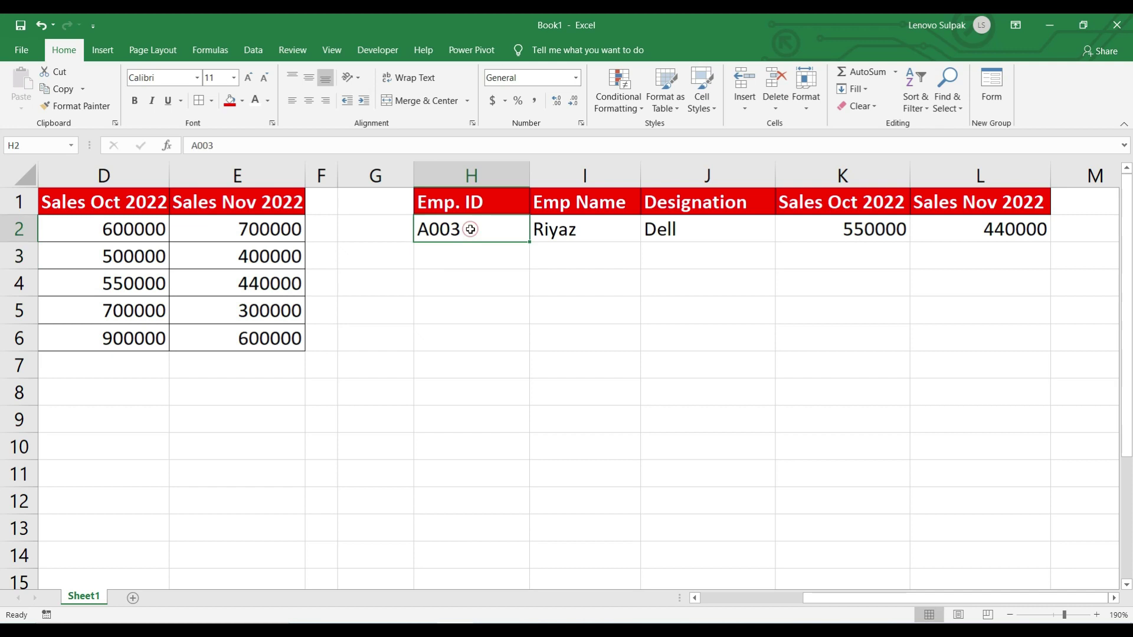
{"action": "double_click", "coordinate": [466, 230]}
{"action": "left_click_drag", "start_coordinate": [459, 228], "coordinate": [440, 229]}
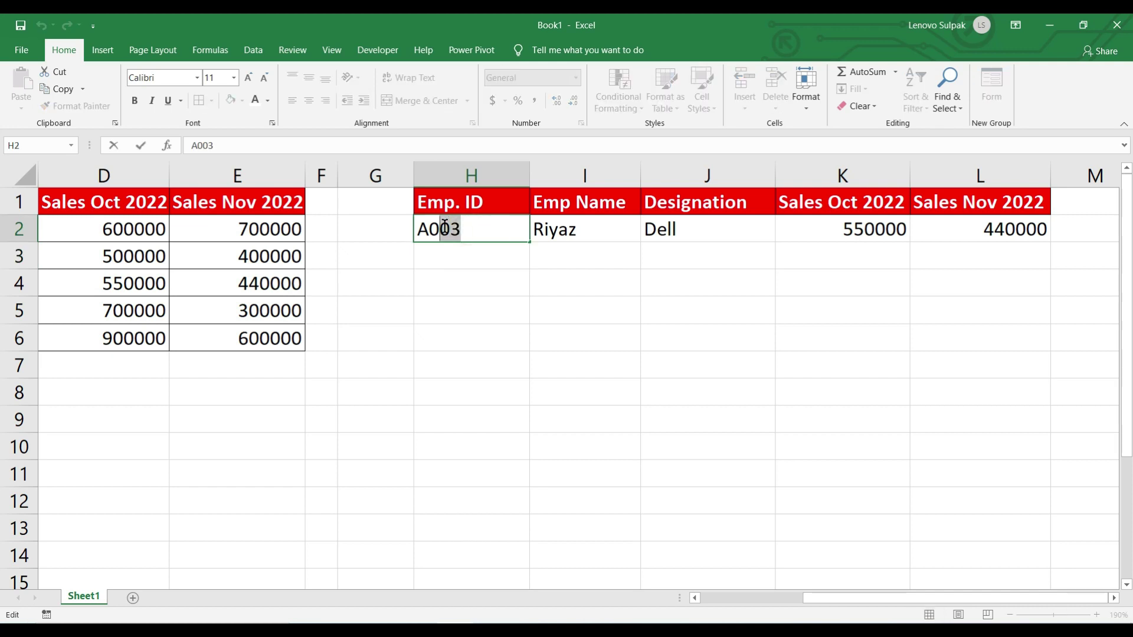
{"action": "double_click", "coordinate": [486, 227]}
{"action": "left_click", "coordinate": [472, 227]}
{"action": "key", "text": "BackSpace"}
{"action": "type", "text": "4"}
{"action": "key", "text": "Return"}
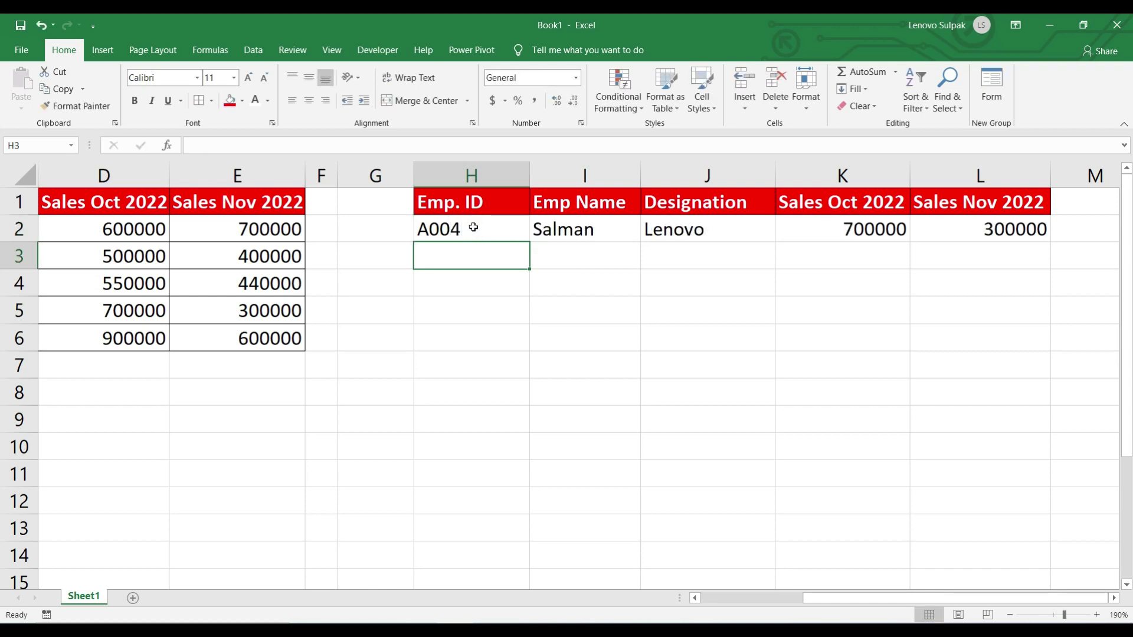
{"action": "left_click_drag", "start_coordinate": [437, 227], "coordinate": [1003, 224]}
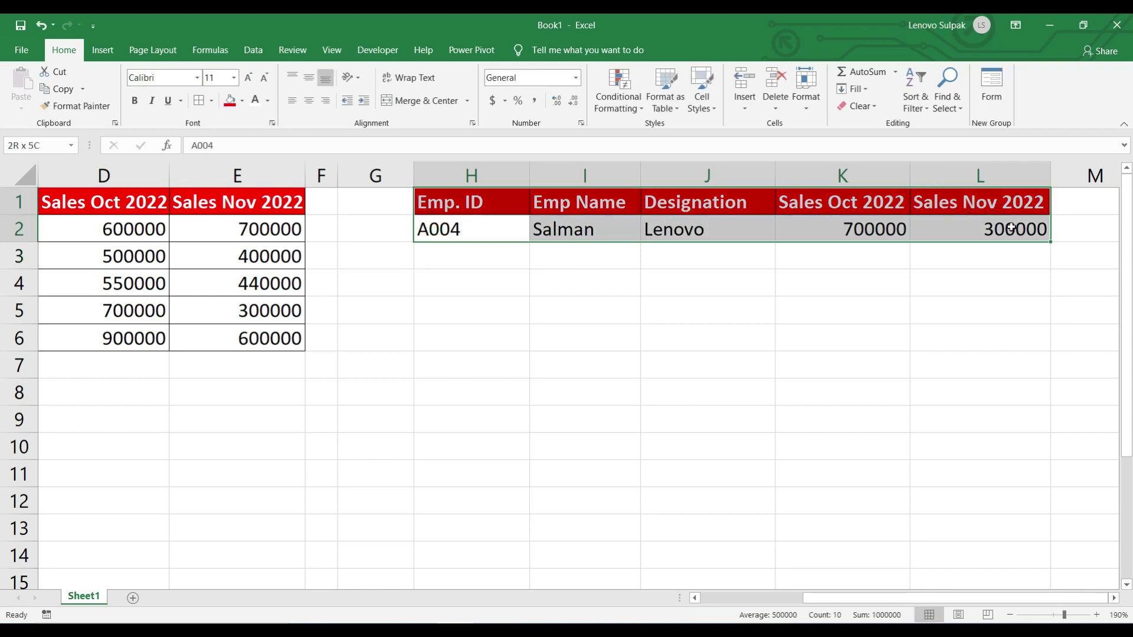
Step: Delete the ID and DGET results from H2:L2, leaving blank cells under the headers
{"action": "key", "text": "Delete"}
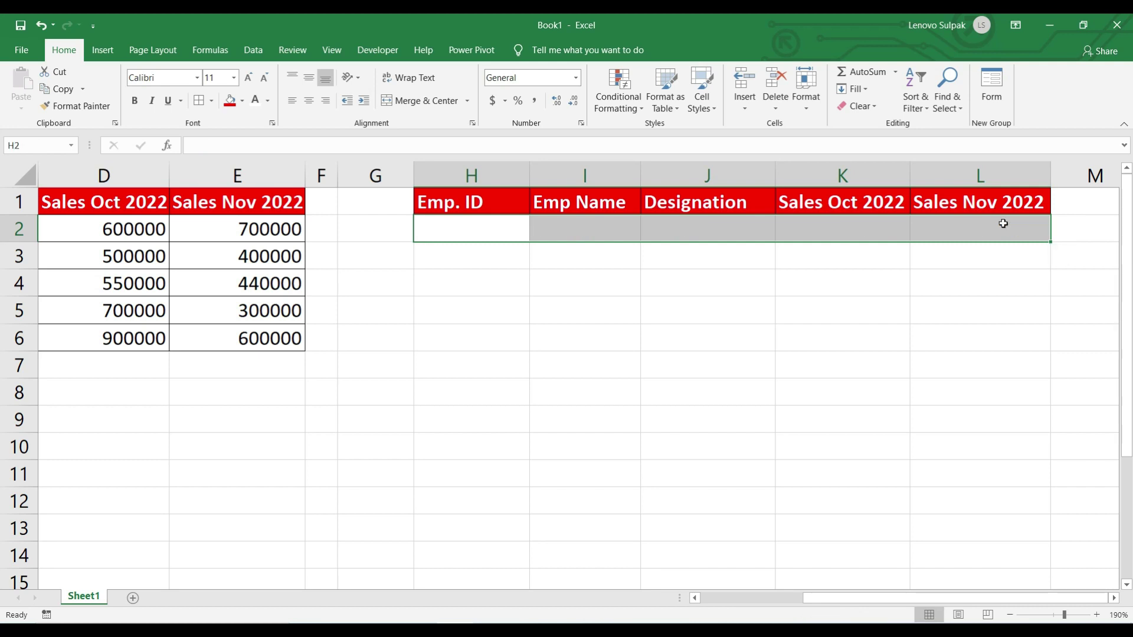
{"action": "left_click", "coordinate": [611, 432]}
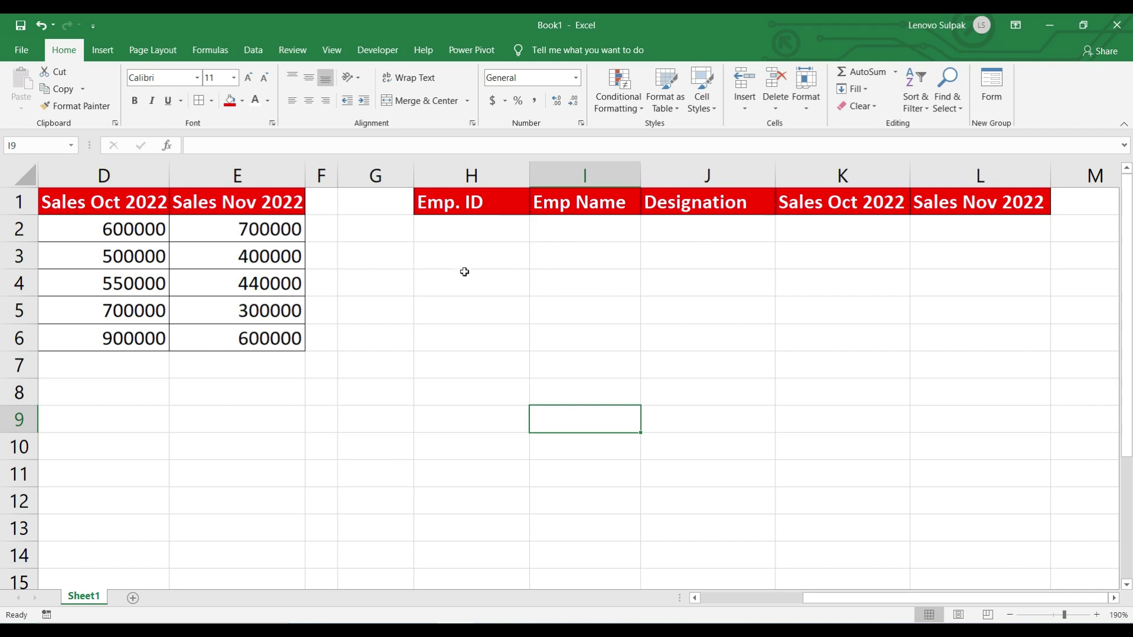
{"action": "left_click", "coordinate": [465, 234]}
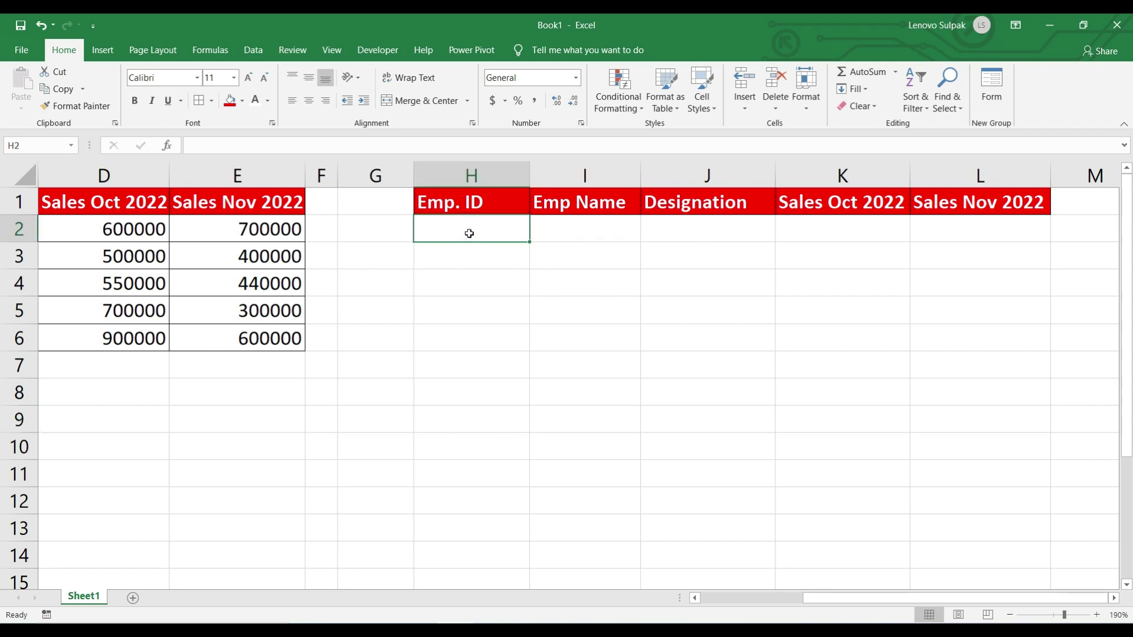
{"action": "left_click_drag", "start_coordinate": [829, 599], "coordinate": [729, 602]}
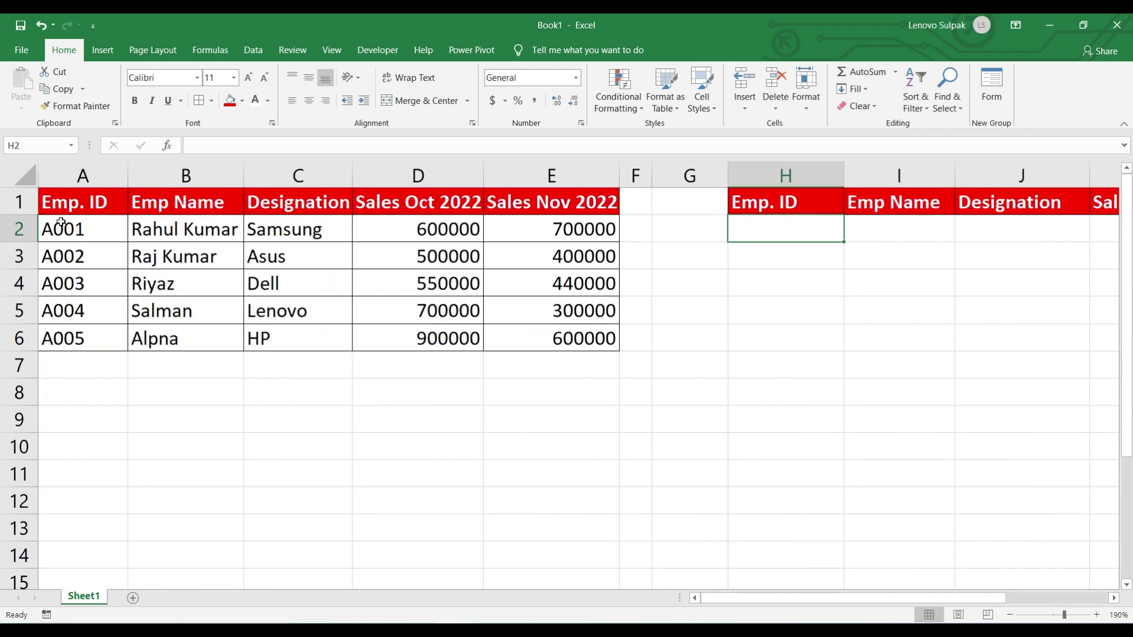
{"action": "left_click_drag", "start_coordinate": [61, 222], "coordinate": [72, 338]}
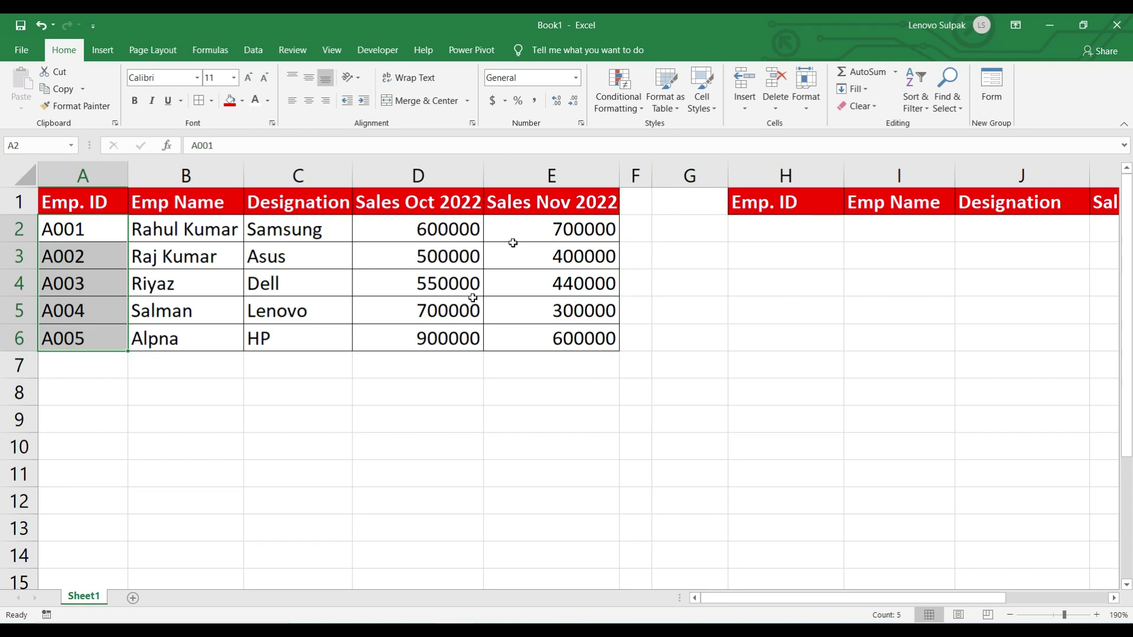
{"action": "left_click", "coordinate": [352, 420]}
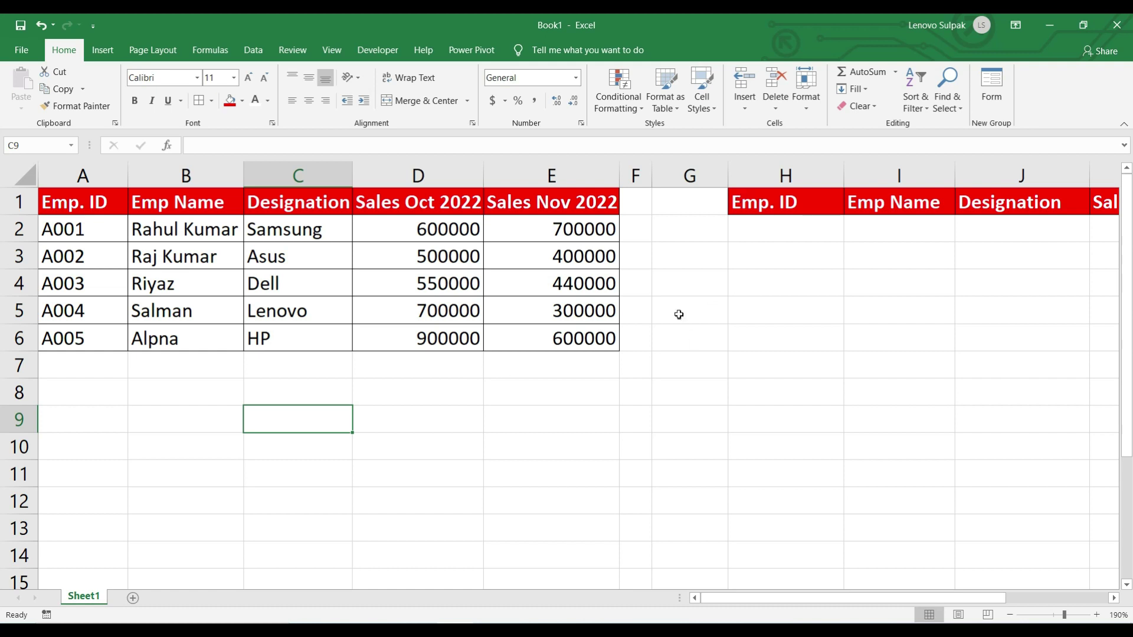
{"action": "left_click", "coordinate": [787, 230]}
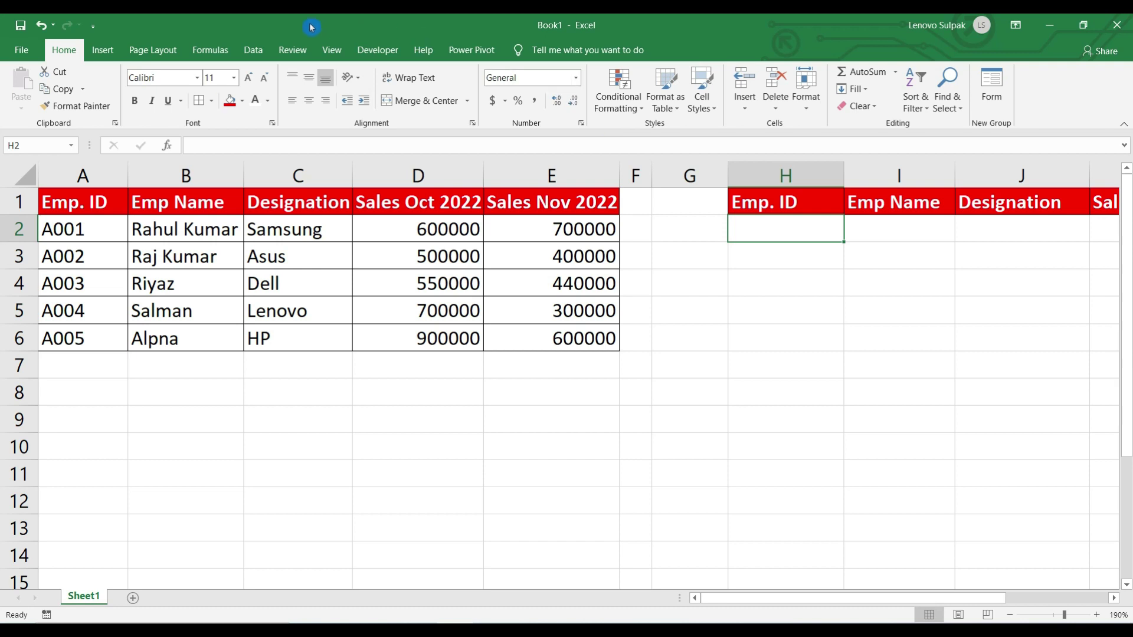
Step: Add List data validation to H2 with source =$A$2:$A$6
{"action": "left_click", "coordinate": [253, 50]}
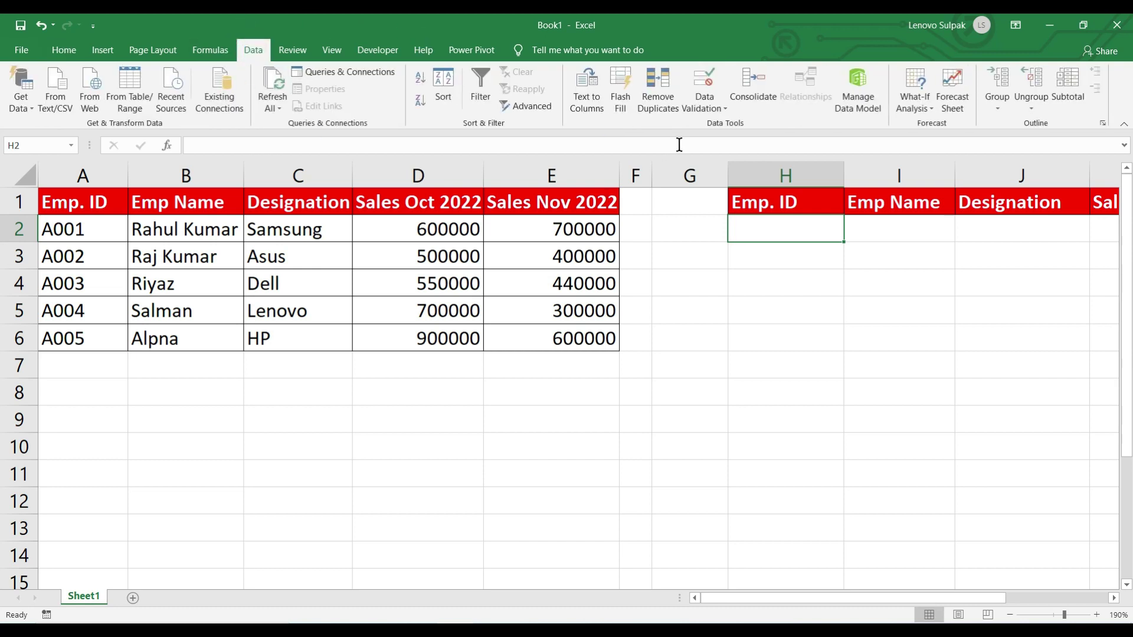
{"action": "left_click", "coordinate": [715, 107]}
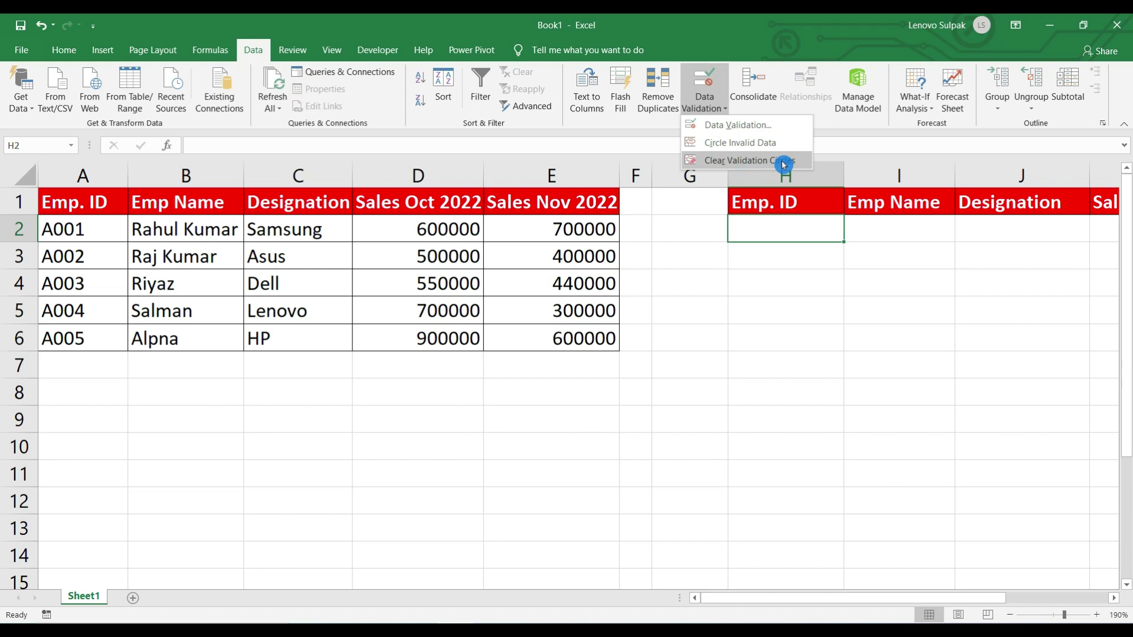
{"action": "left_click", "coordinate": [751, 130]}
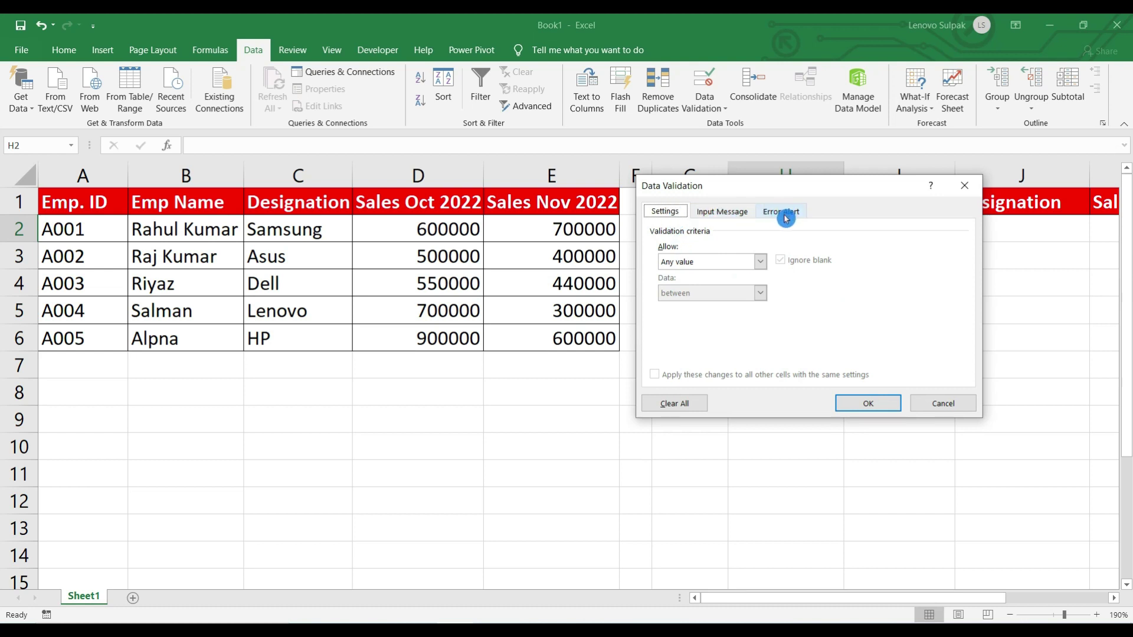
{"action": "left_click", "coordinate": [668, 219]}
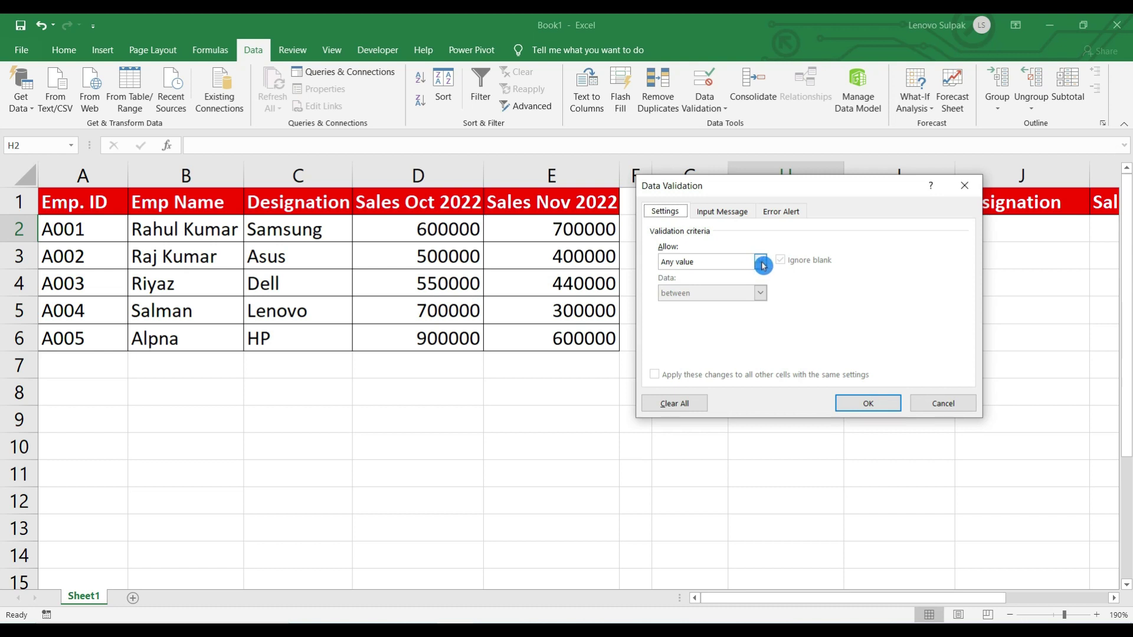
{"action": "left_click", "coordinate": [760, 262]}
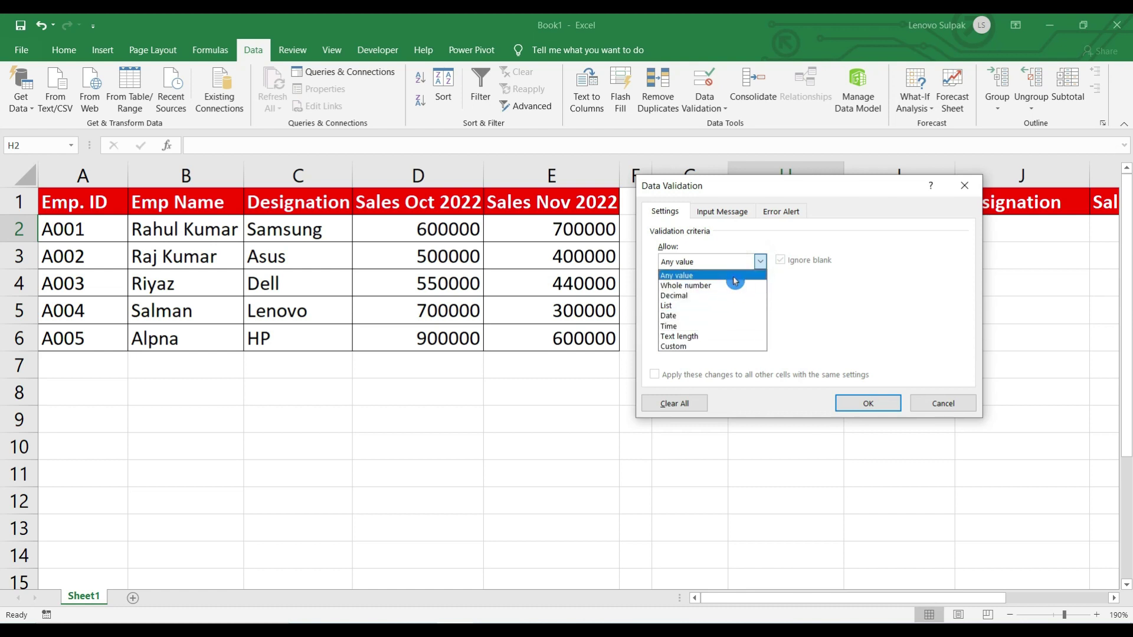
{"action": "left_click", "coordinate": [696, 305]}
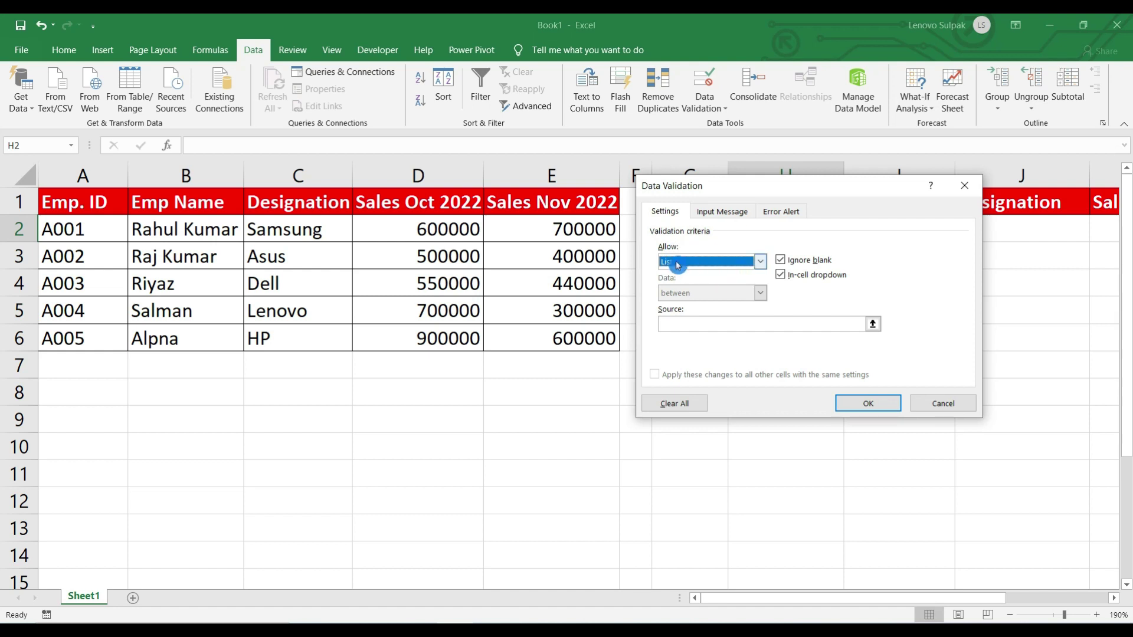
{"action": "left_click", "coordinate": [677, 322]}
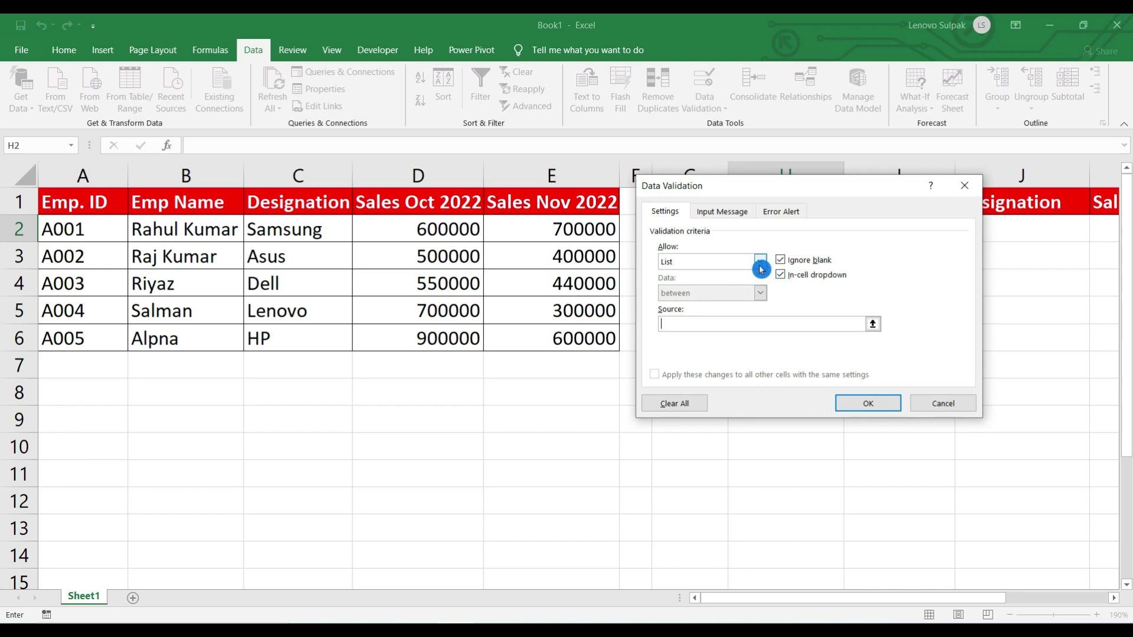
{"action": "left_click_drag", "start_coordinate": [61, 227], "coordinate": [82, 334]}
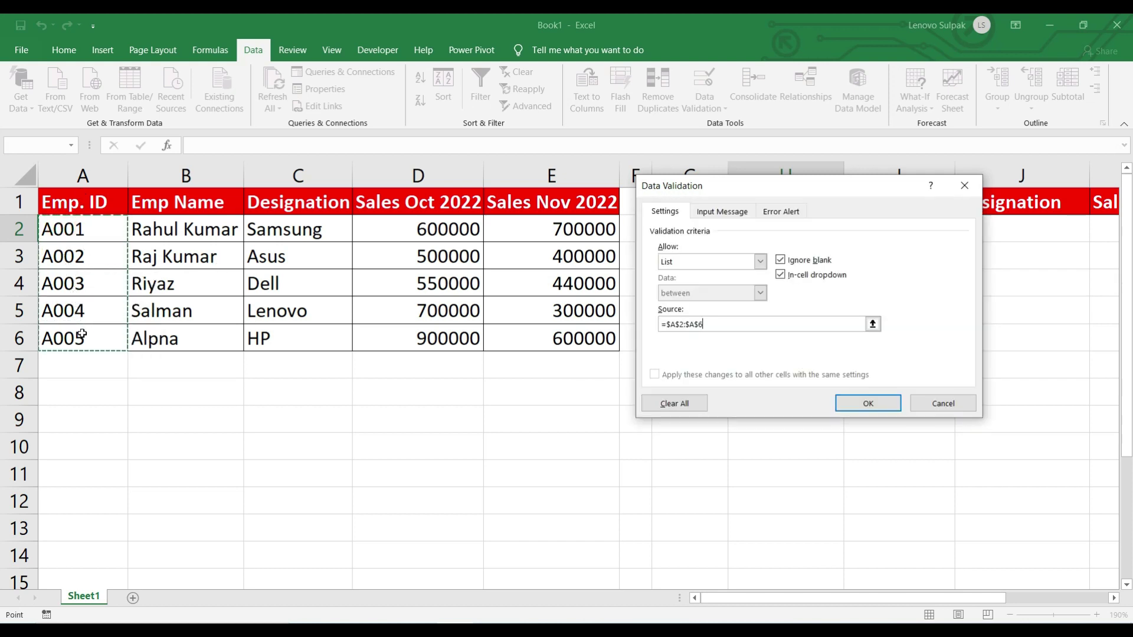
{"action": "left_click", "coordinate": [869, 404]}
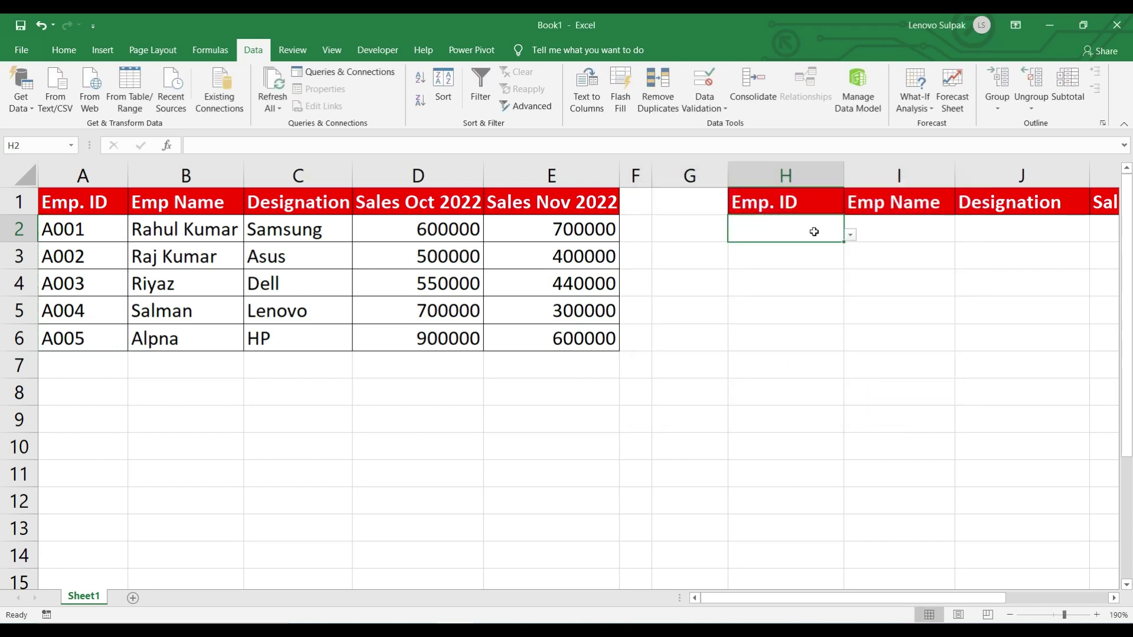
{"action": "left_click", "coordinate": [852, 235]}
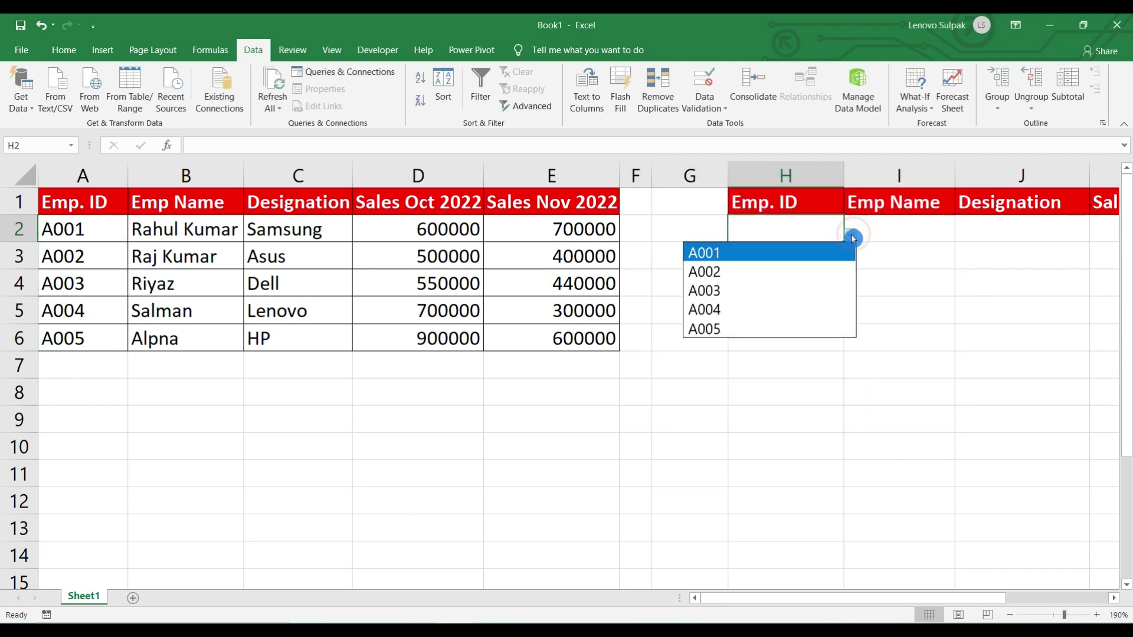
{"action": "left_click", "coordinate": [770, 275]}
{"action": "left_click", "coordinate": [850, 235]}
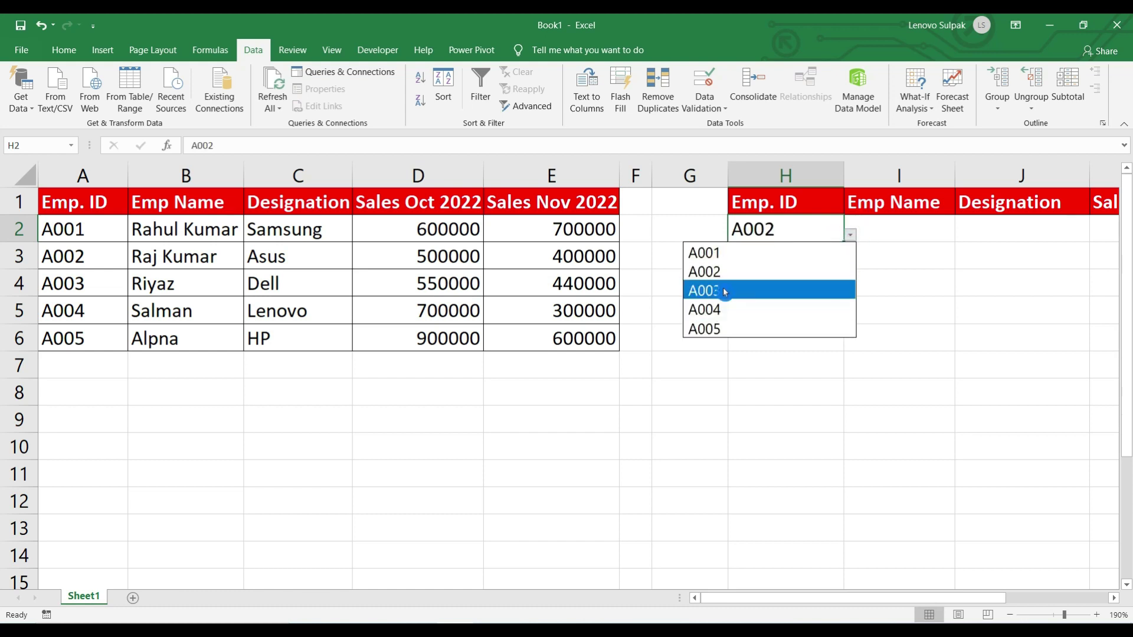
{"action": "left_click", "coordinate": [724, 307]}
{"action": "left_click", "coordinate": [856, 263]}
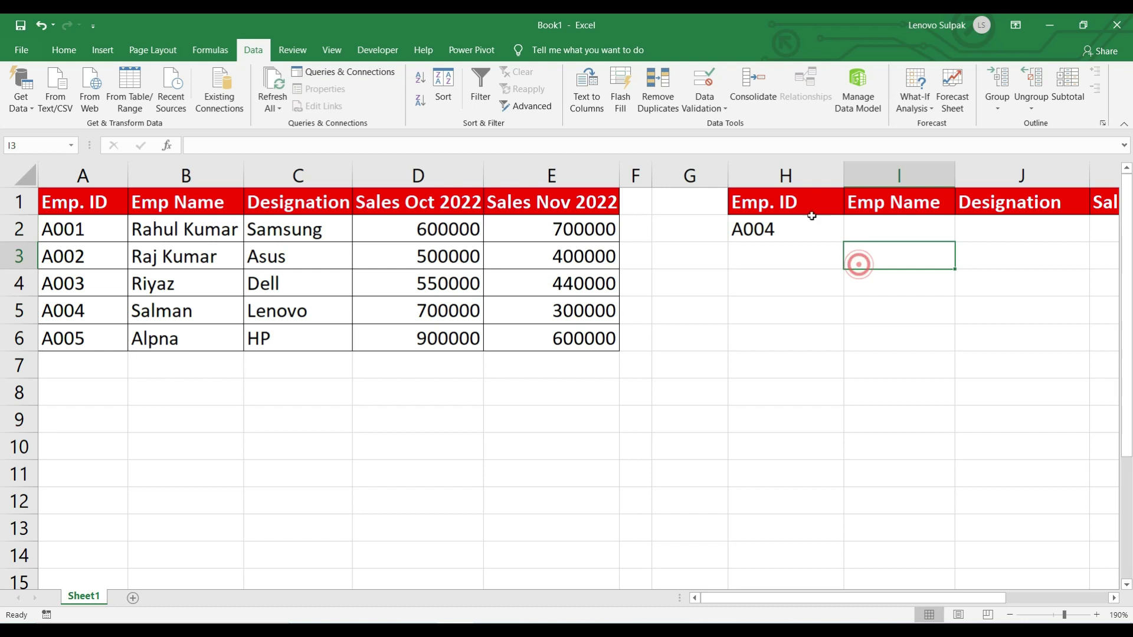
{"action": "left_click", "coordinate": [761, 229]}
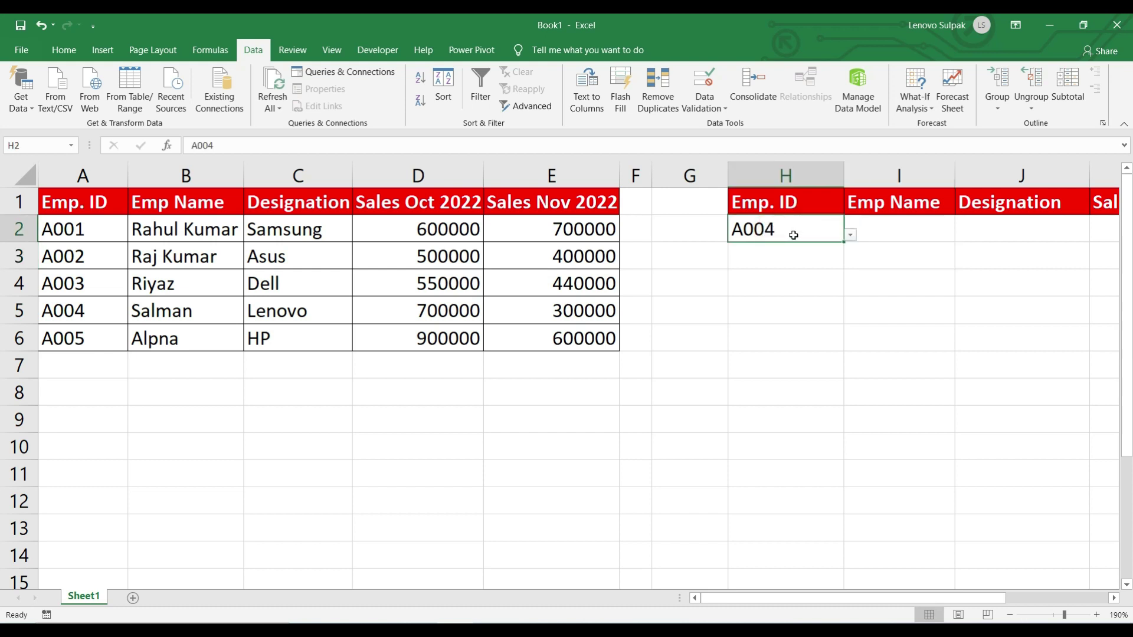
{"action": "left_click", "coordinate": [901, 234]}
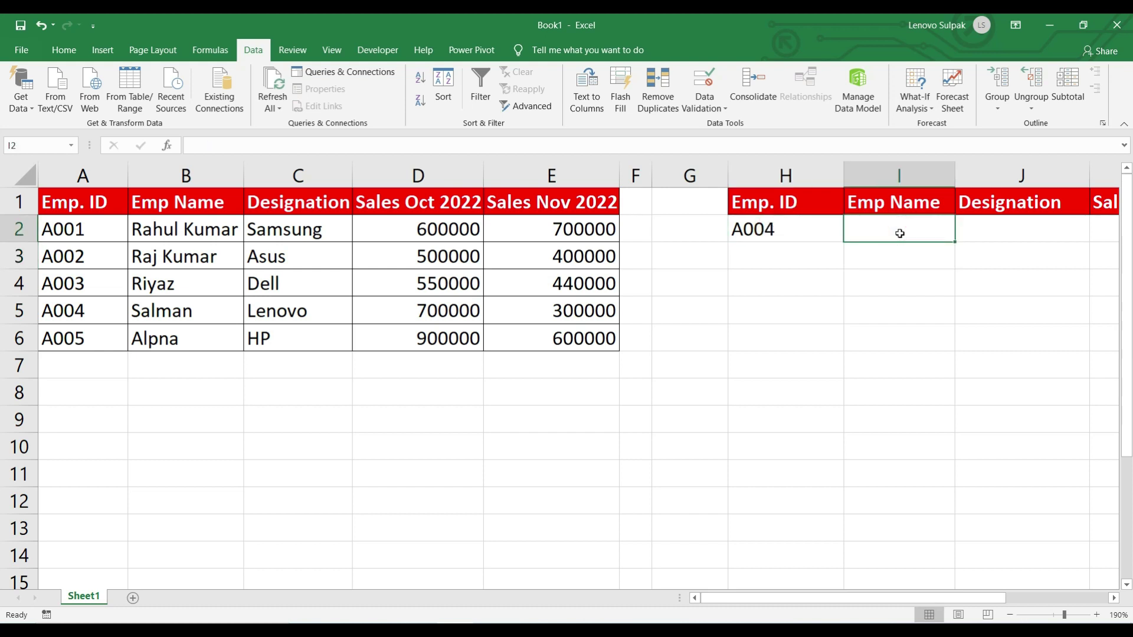
Step: Enter =DGET($A$1:$E$6,B1,$H$1:$H$2) in I2, returning Salman for ID A004
{"action": "type", "text": "="}
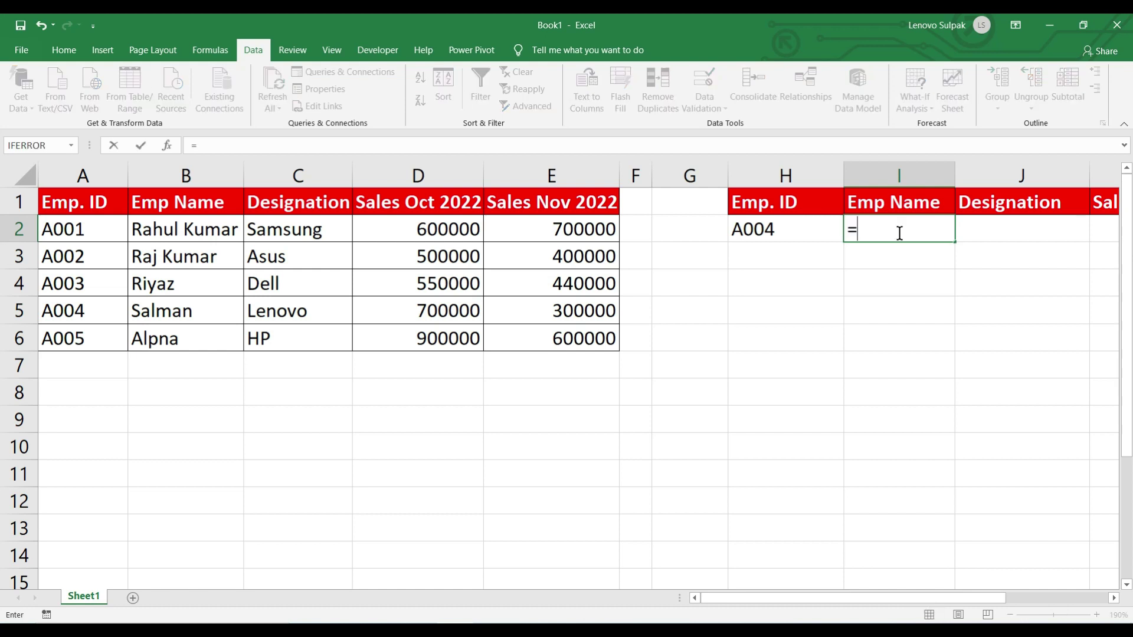
{"action": "type", "text": "DGET"}
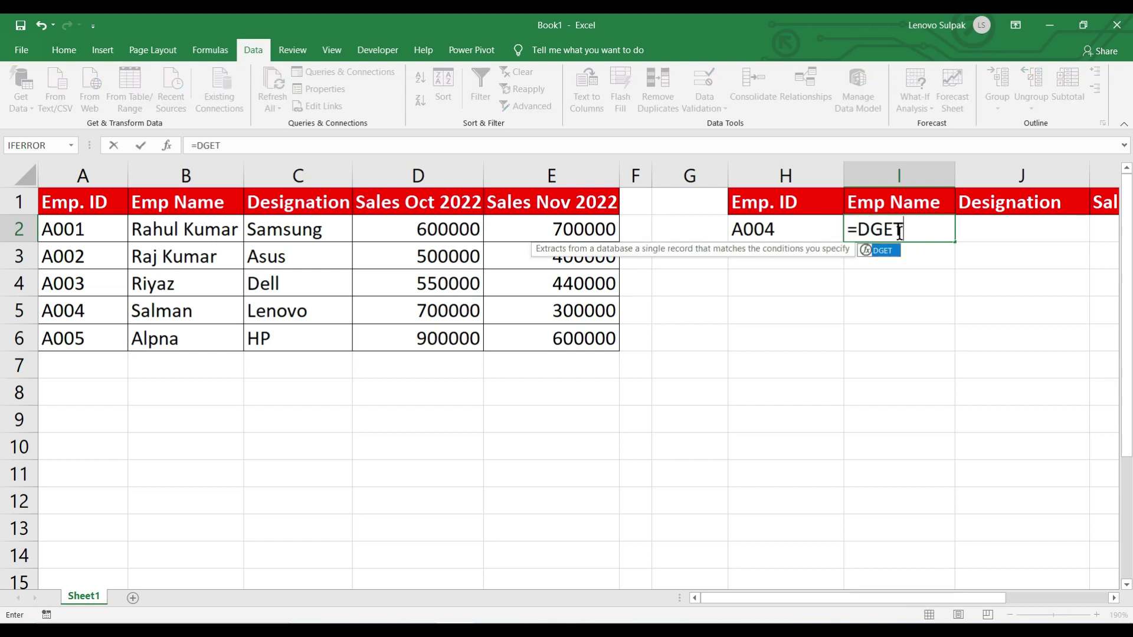
{"action": "type", "text": "("}
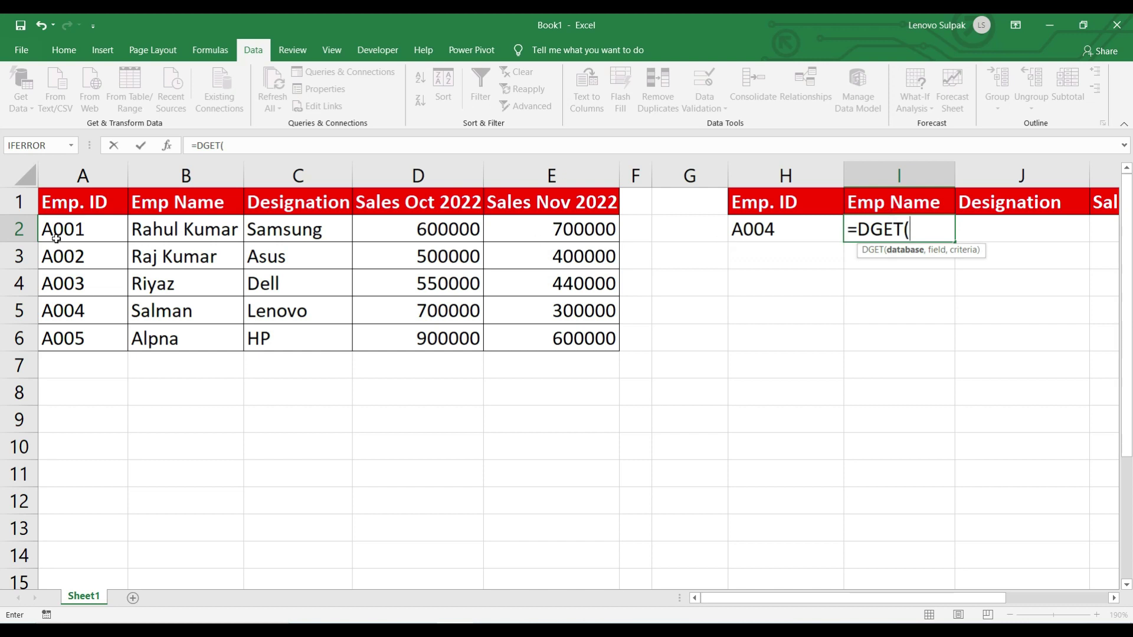
{"action": "left_click_drag", "start_coordinate": [68, 205], "coordinate": [535, 325]}
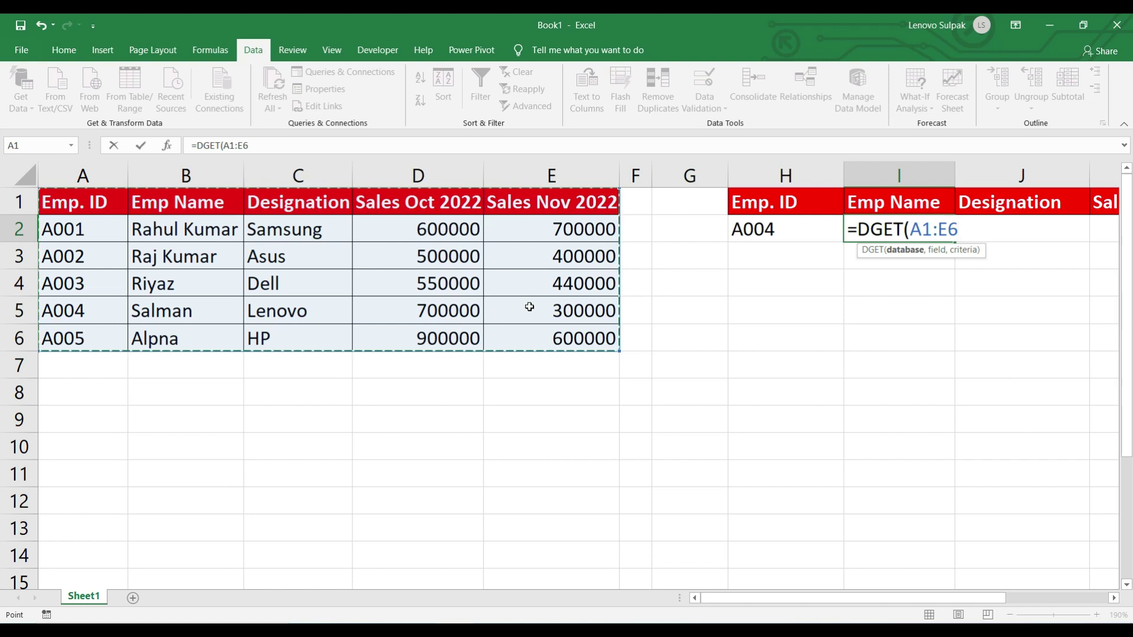
{"action": "key", "text": "F4"}
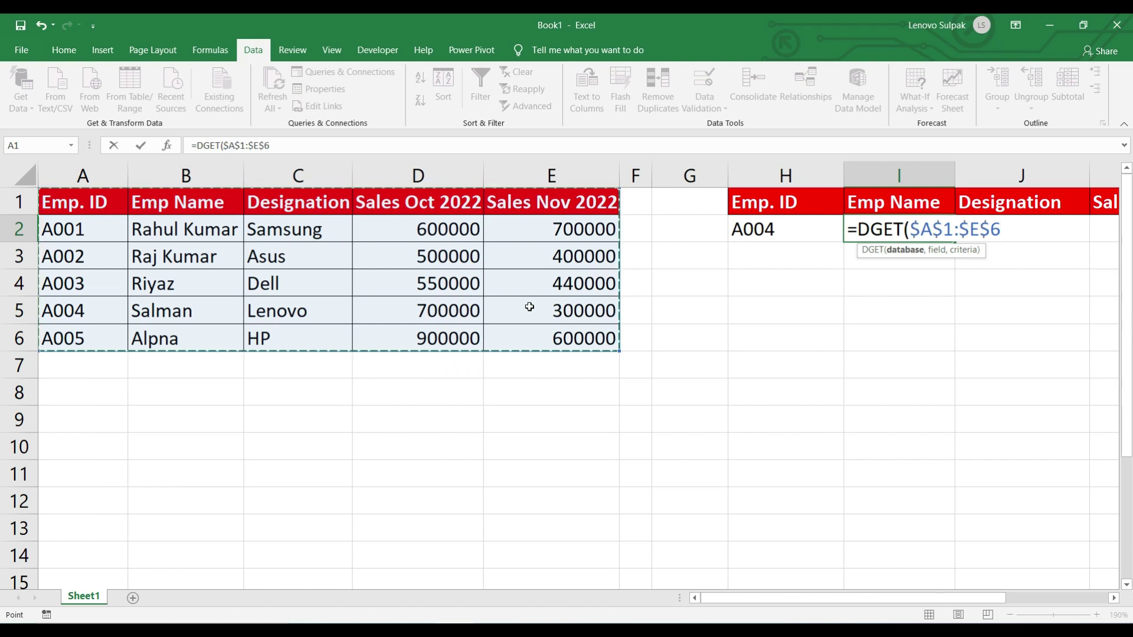
{"action": "type", "text": ","}
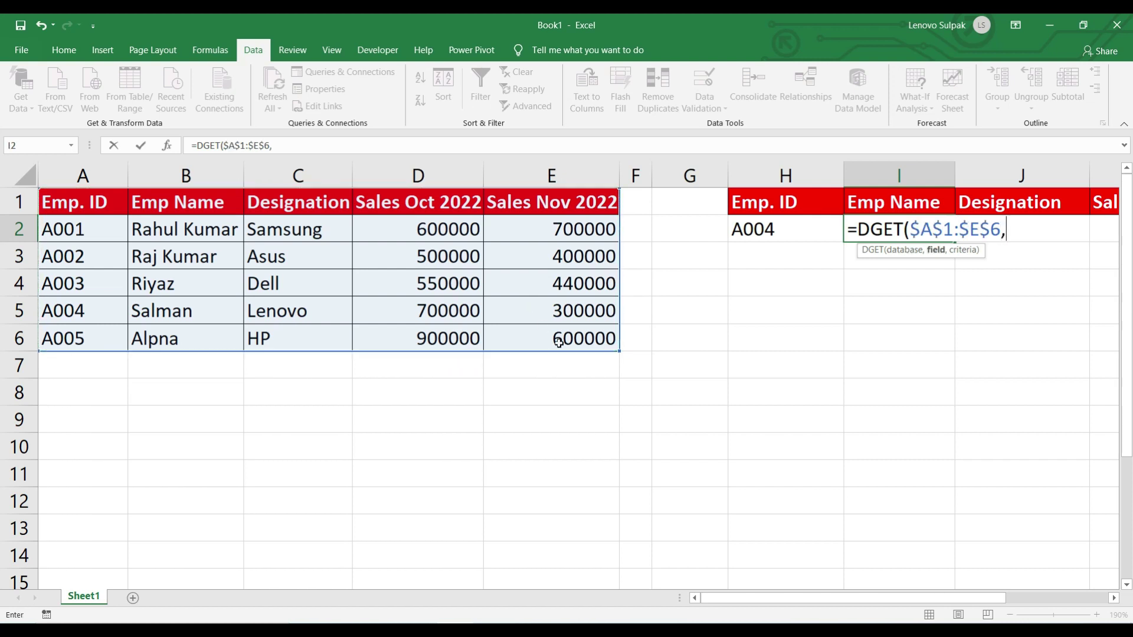
{"action": "left_click", "coordinate": [173, 201]}
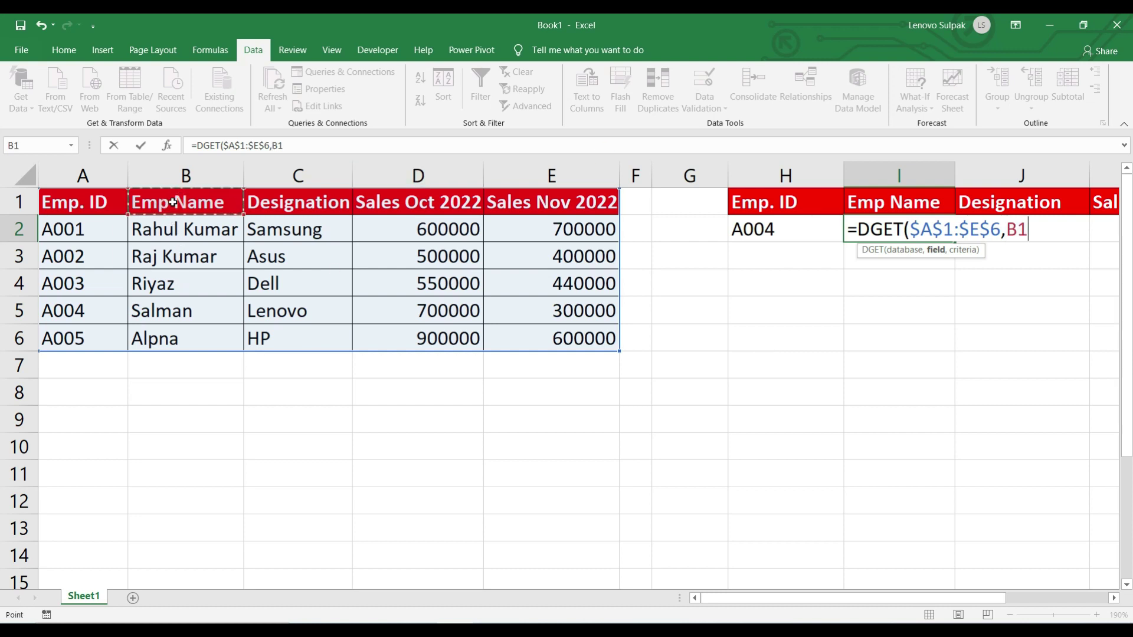
{"action": "type", "text": ","}
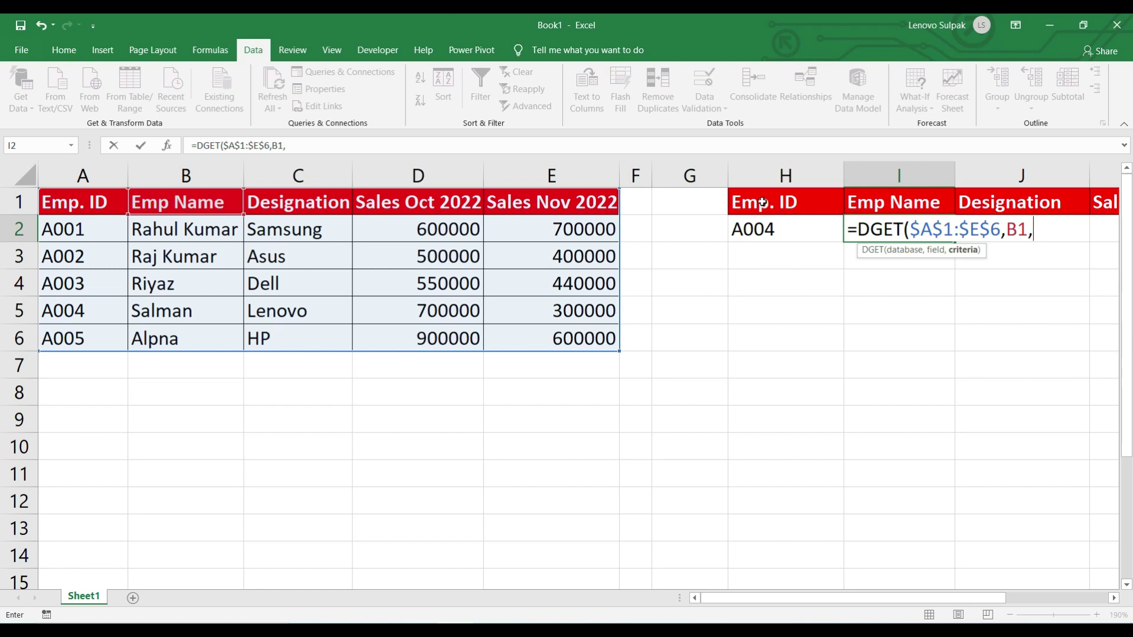
{"action": "left_click_drag", "start_coordinate": [762, 202], "coordinate": [770, 229]}
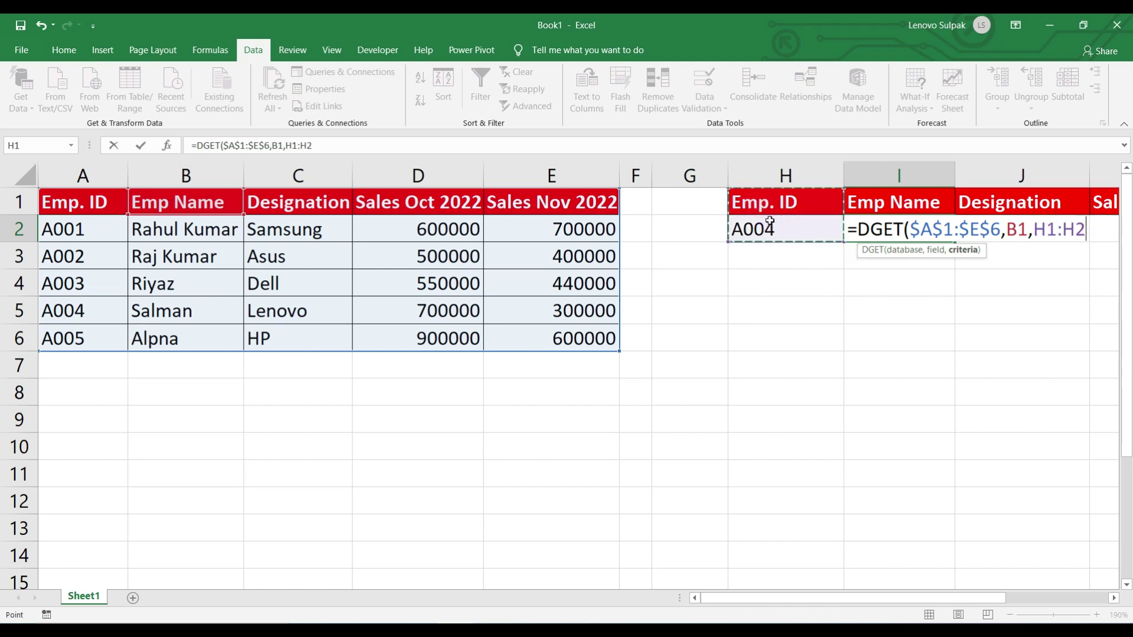
{"action": "key", "text": "F4"}
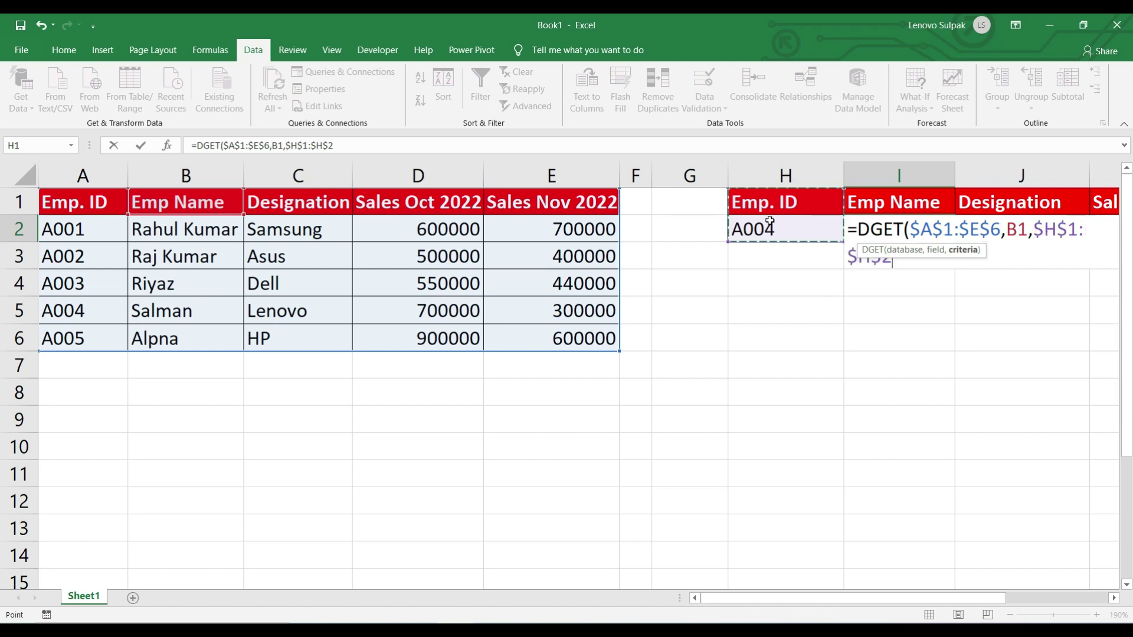
{"action": "type", "text": ")"}
{"action": "key", "text": "Return"}
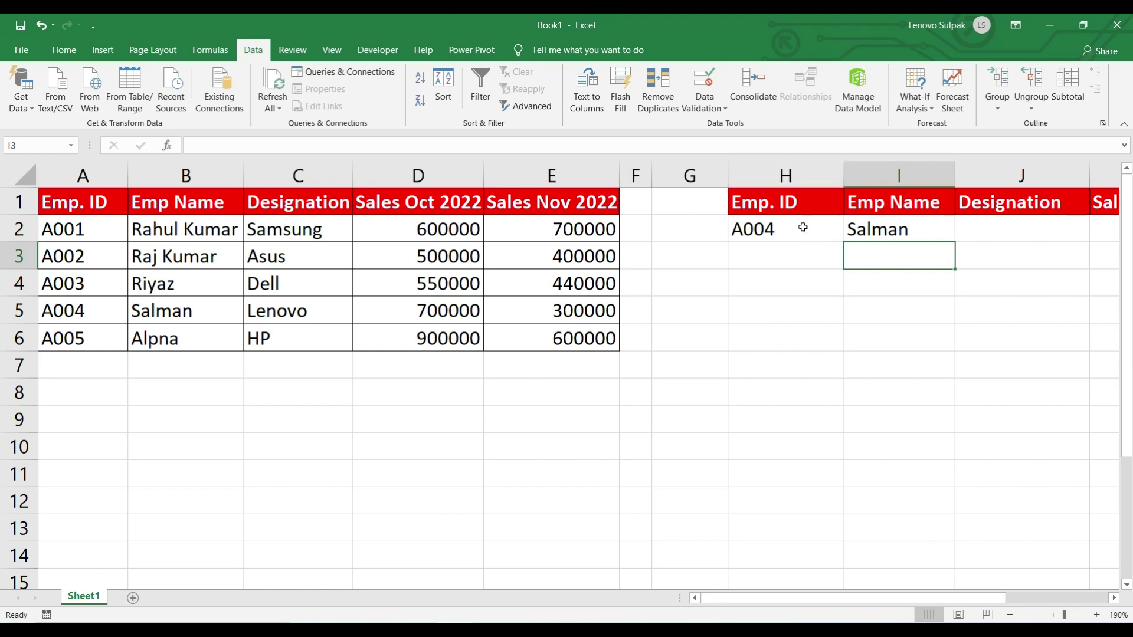
Step: Pick A005 from the H2 dropdown so I2 shows Alpna
{"action": "left_click", "coordinate": [767, 227]}
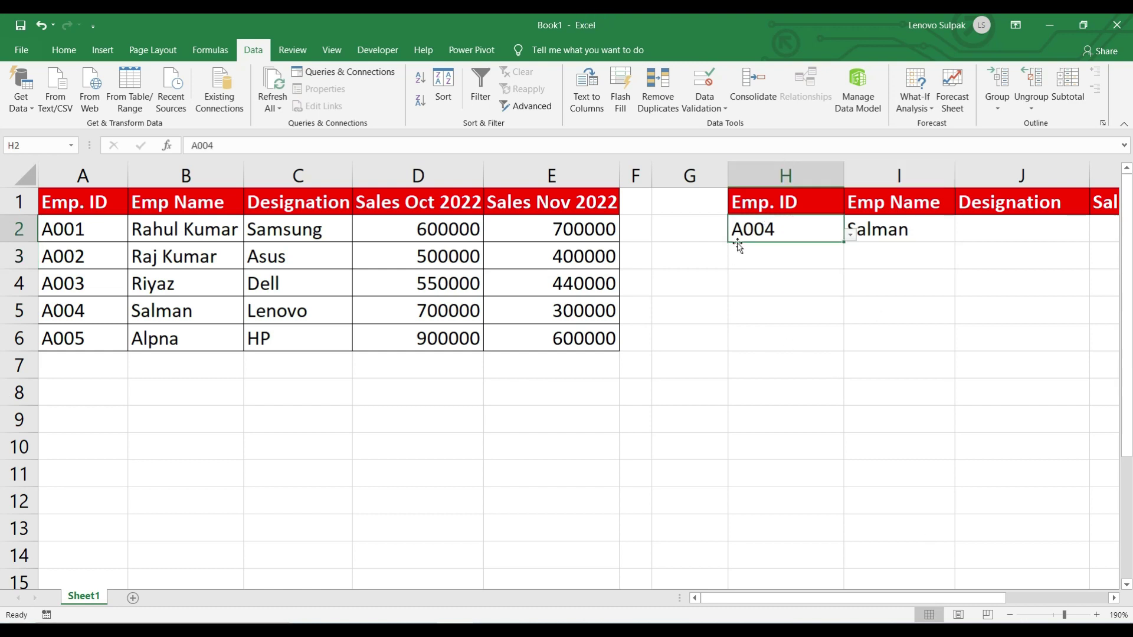
{"action": "left_click", "coordinate": [850, 235]}
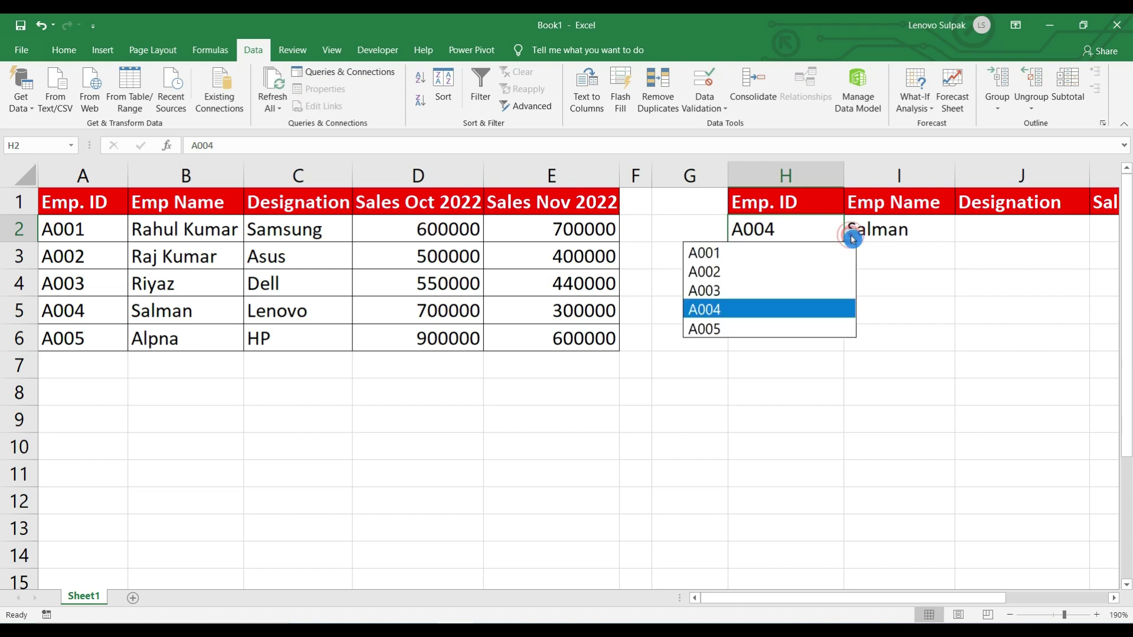
{"action": "left_click", "coordinate": [710, 329]}
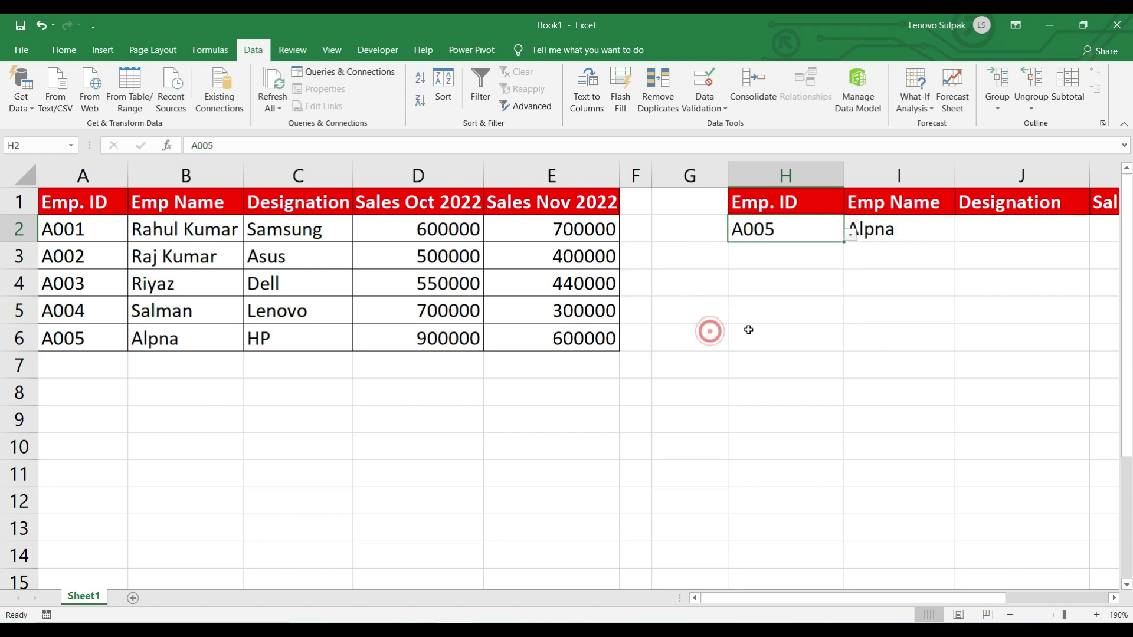
{"action": "left_click", "coordinate": [911, 229]}
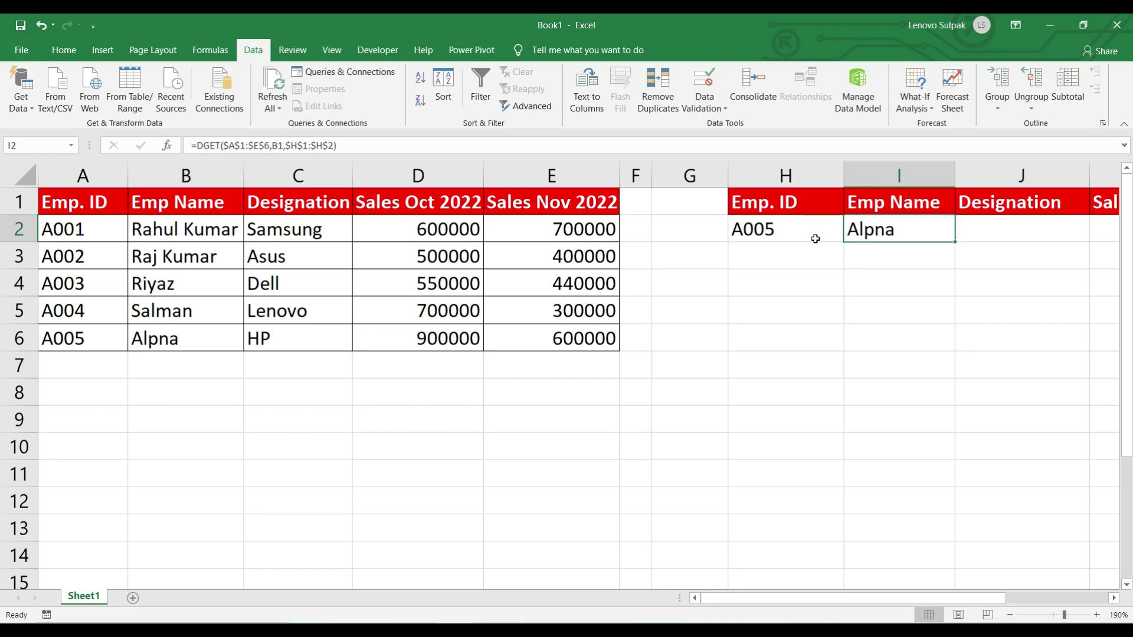
{"action": "left_click", "coordinate": [795, 229]}
{"action": "left_click", "coordinate": [923, 599]}
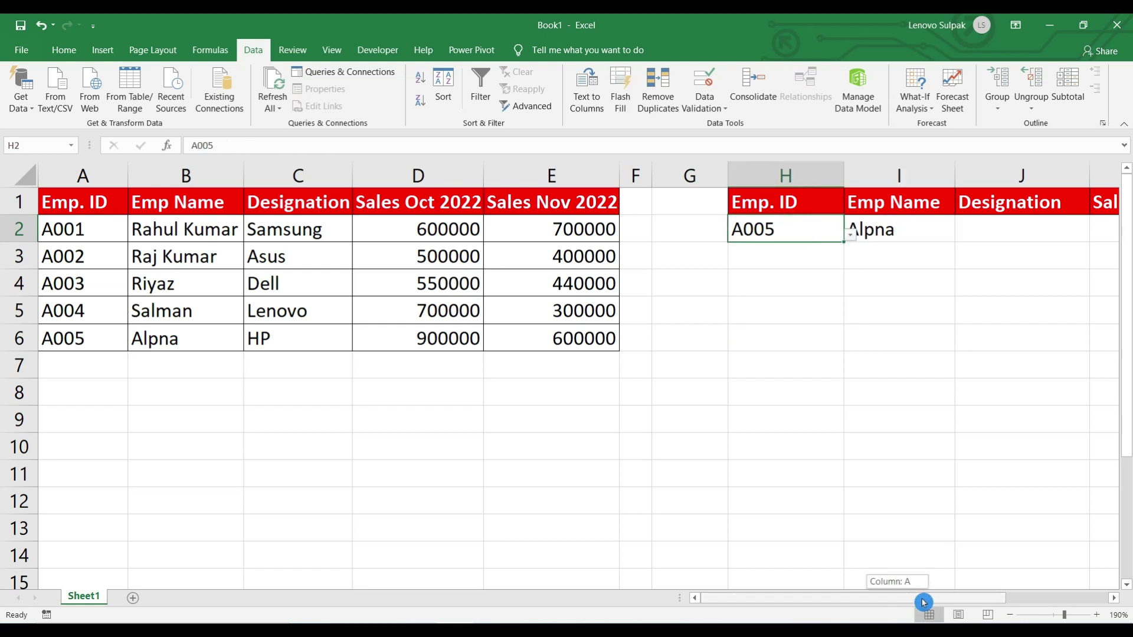
{"action": "left_click_drag", "start_coordinate": [924, 602], "coordinate": [1012, 598]}
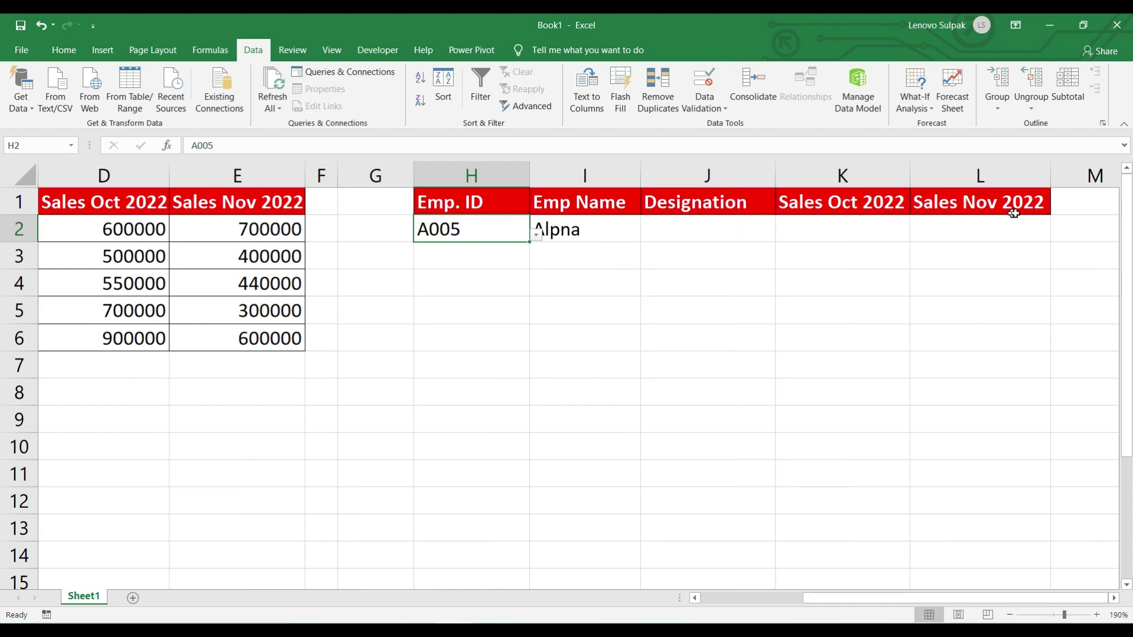
Step: Fill the I2 DGET formula across J2:L2, showing HP, 900000 and 600000
{"action": "left_click", "coordinate": [577, 236]}
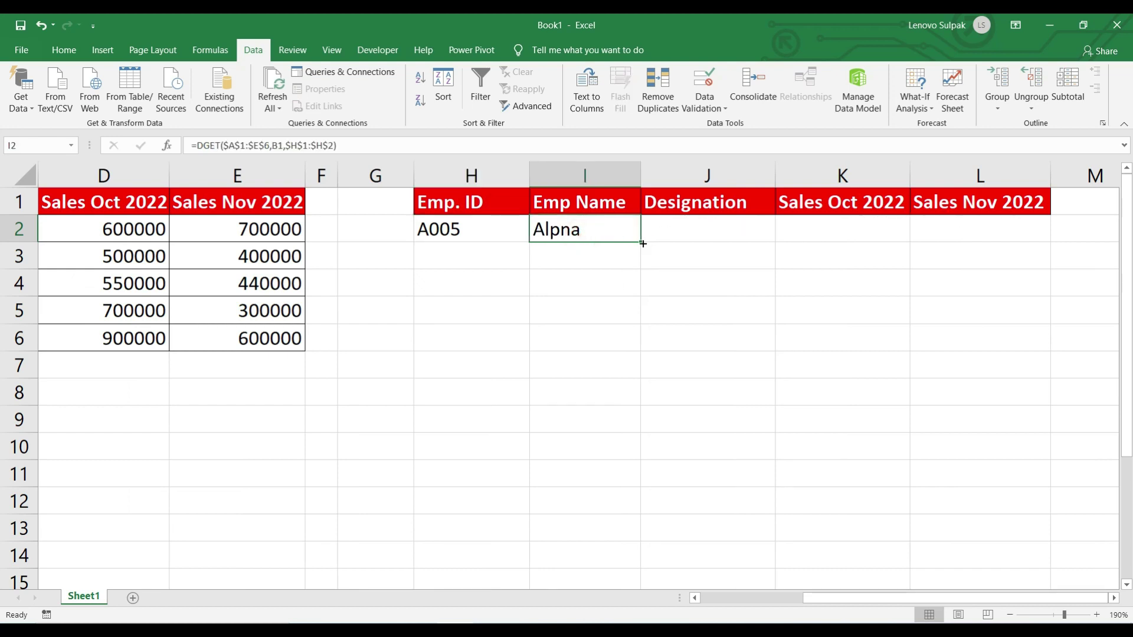
{"action": "left_click_drag", "start_coordinate": [642, 243], "coordinate": [1021, 227]}
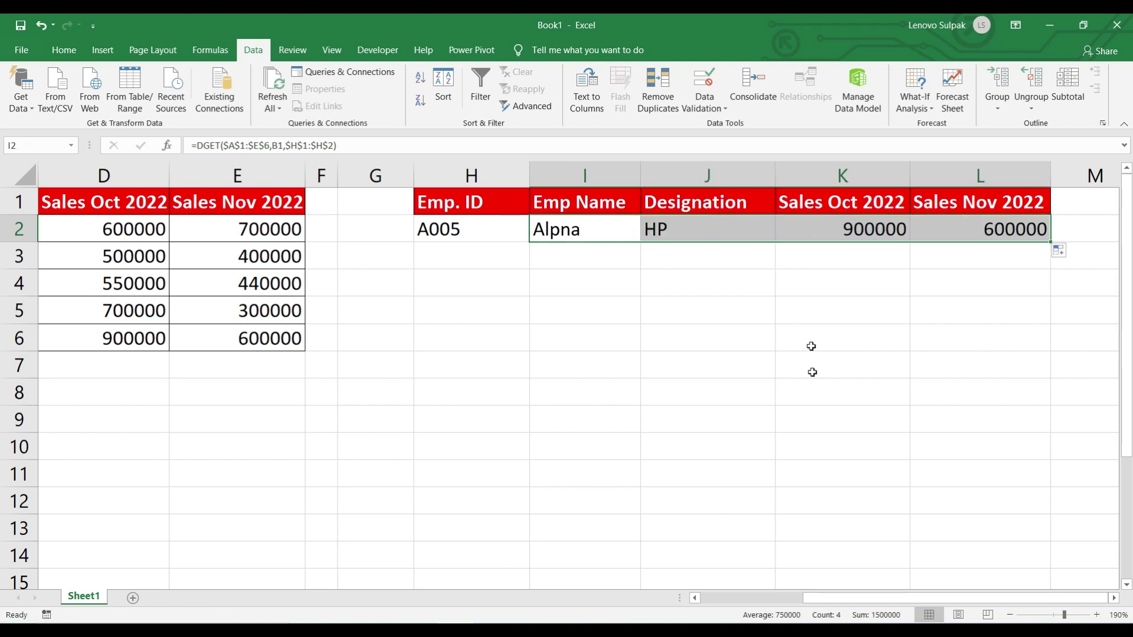
{"action": "left_click_drag", "start_coordinate": [808, 598], "coordinate": [775, 598]}
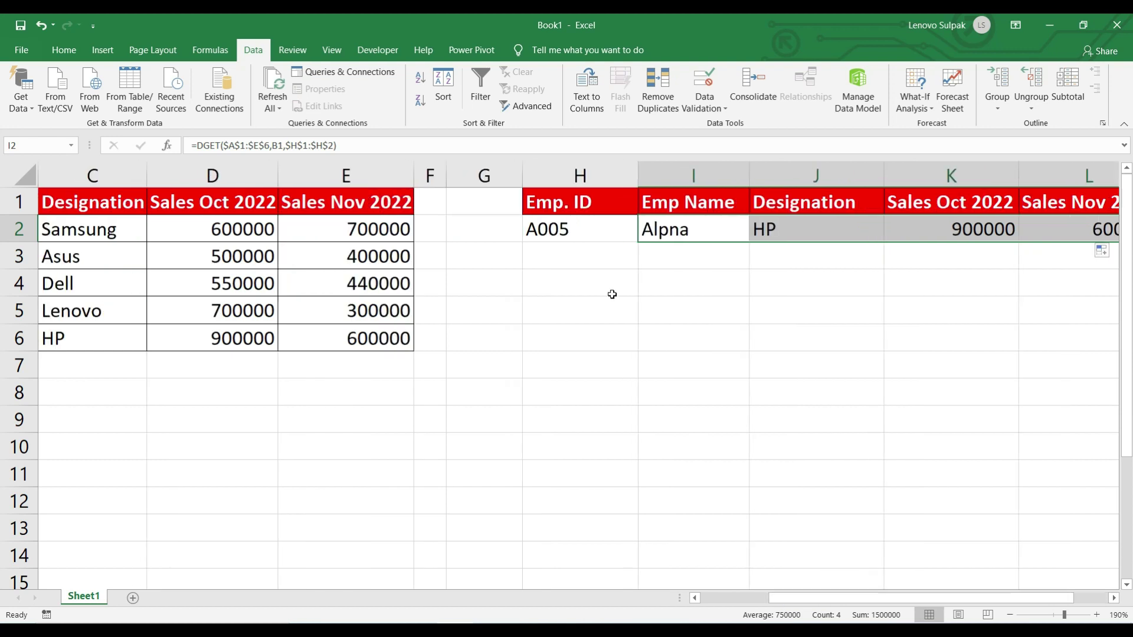
{"action": "left_click", "coordinate": [564, 239]}
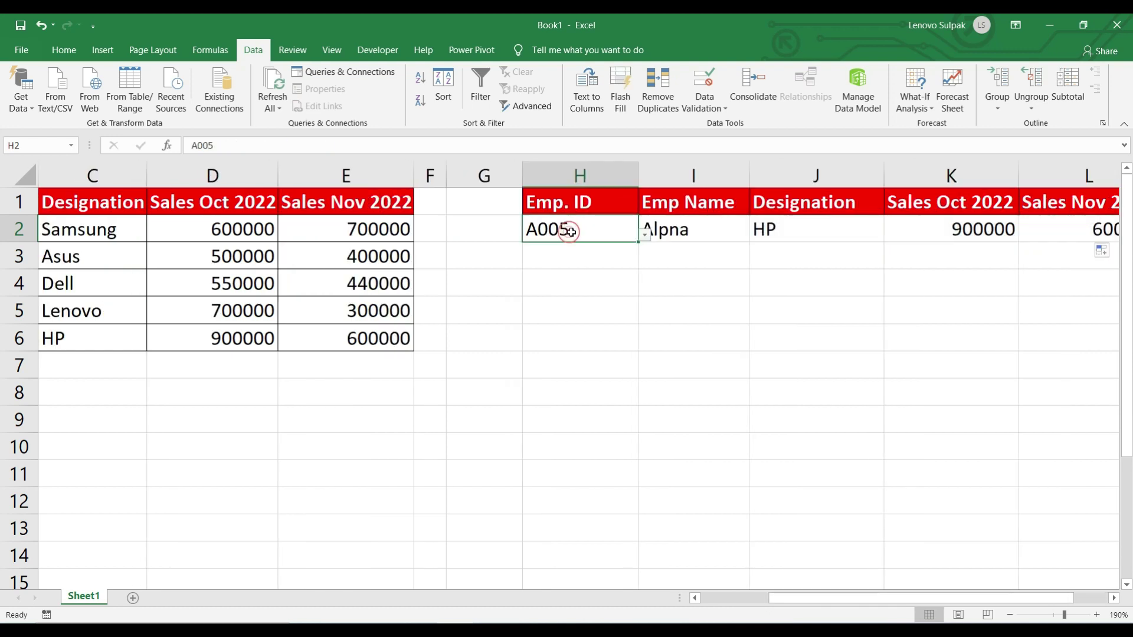
Step: Pick A002 from the H2 Emp. ID dropdown, updating the row to Asus, 500000 and 400000
{"action": "left_click", "coordinate": [646, 241]}
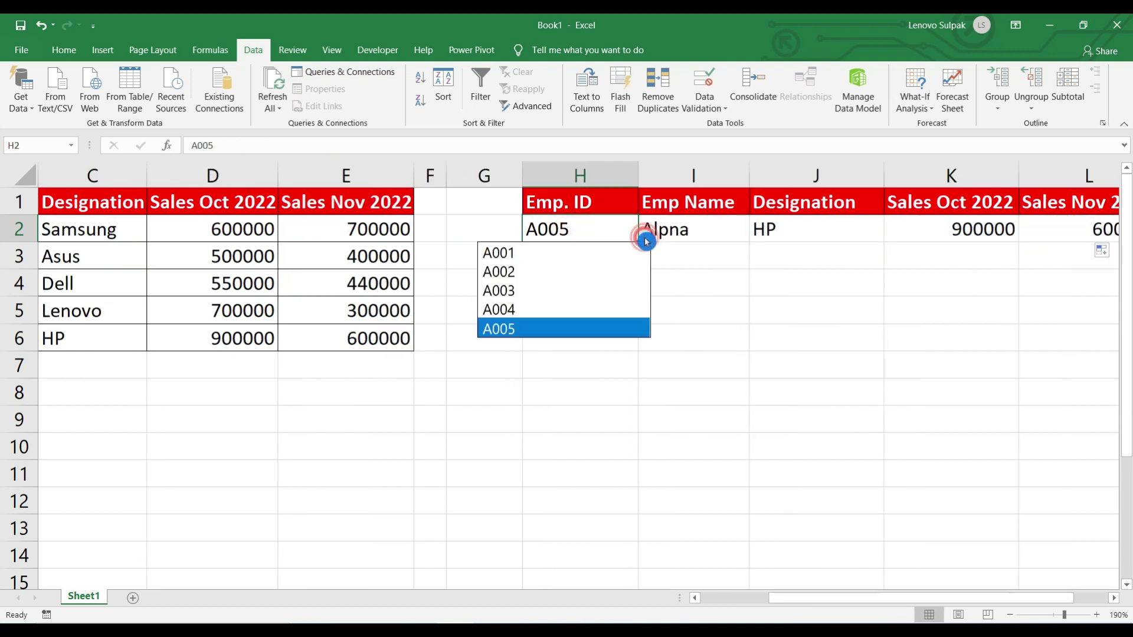
{"action": "left_click", "coordinate": [527, 272]}
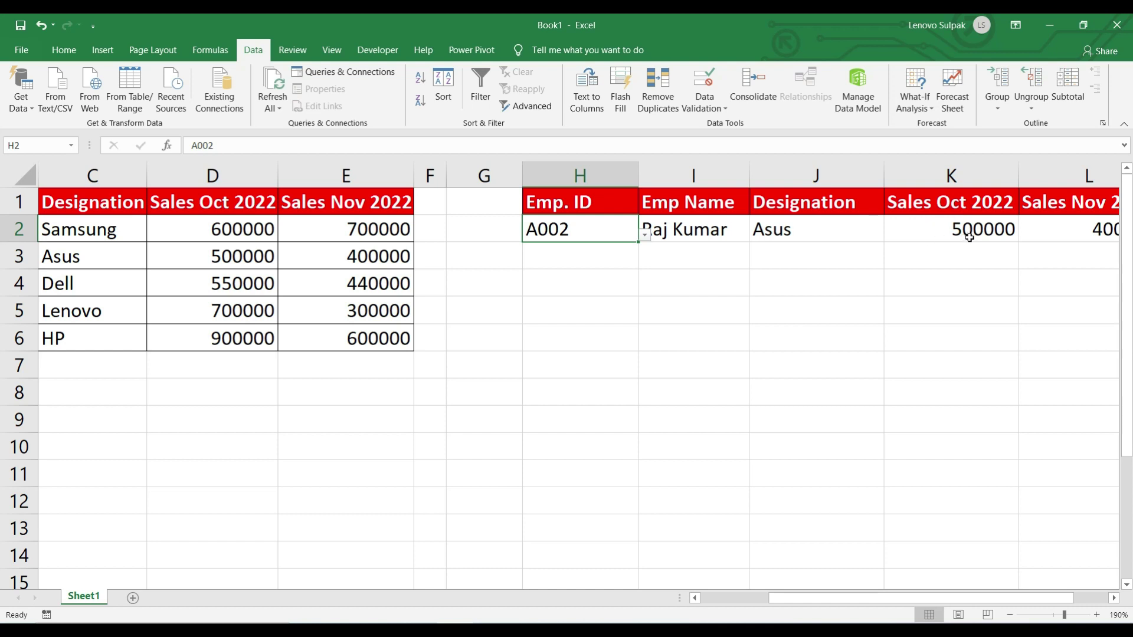
{"action": "left_click", "coordinate": [862, 604]}
{"action": "left_click_drag", "start_coordinate": [862, 604], "coordinate": [897, 605]}
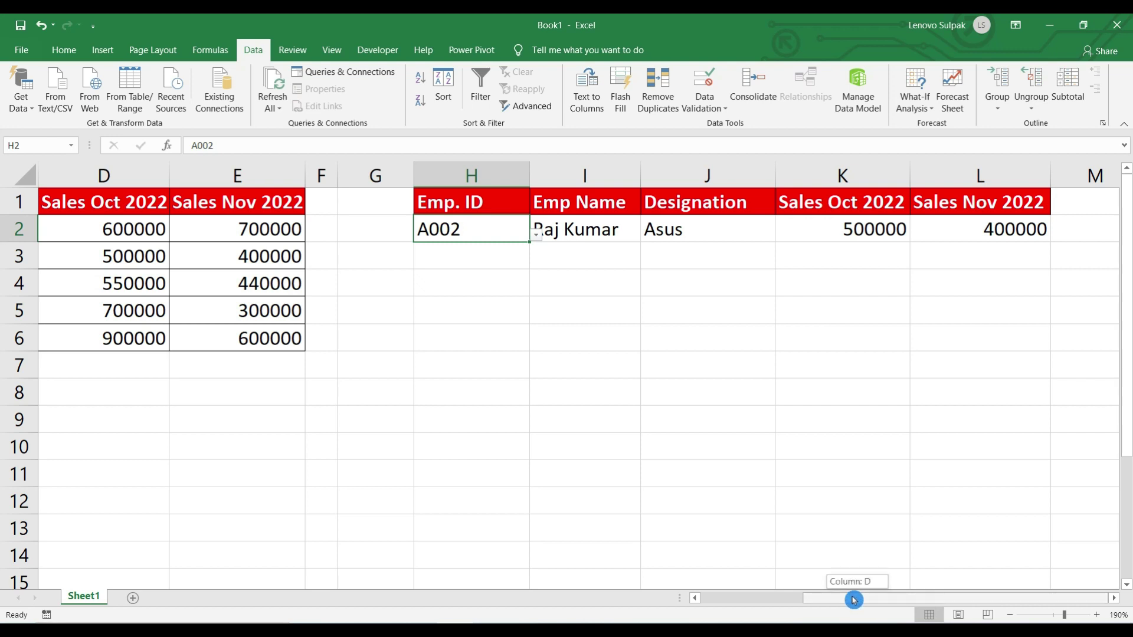
{"action": "left_click_drag", "start_coordinate": [890, 599], "coordinate": [757, 588]}
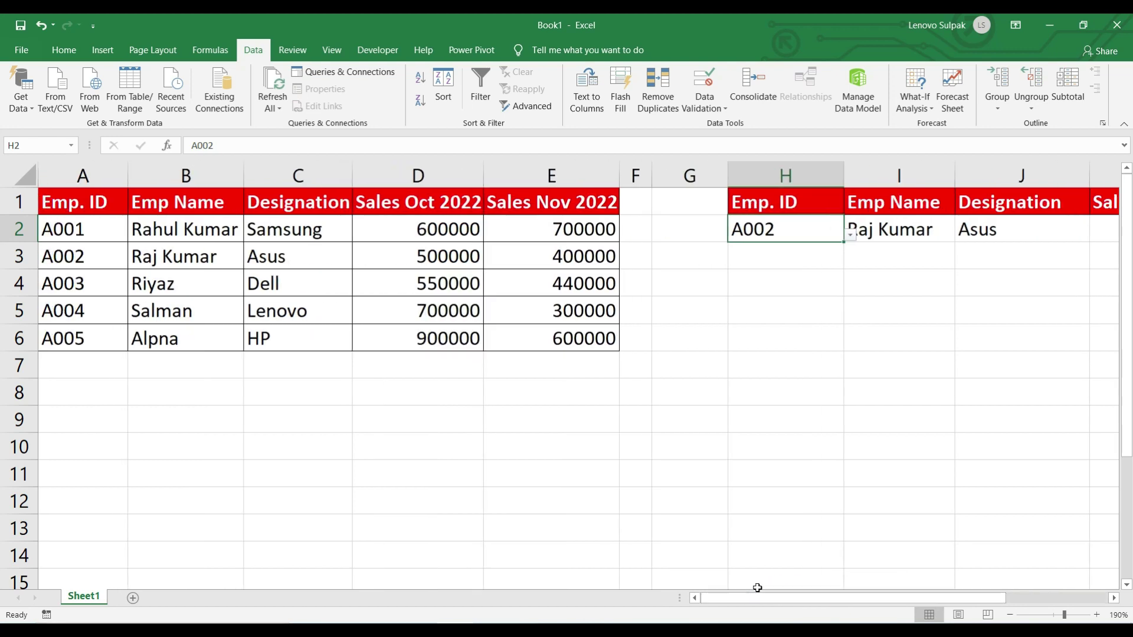